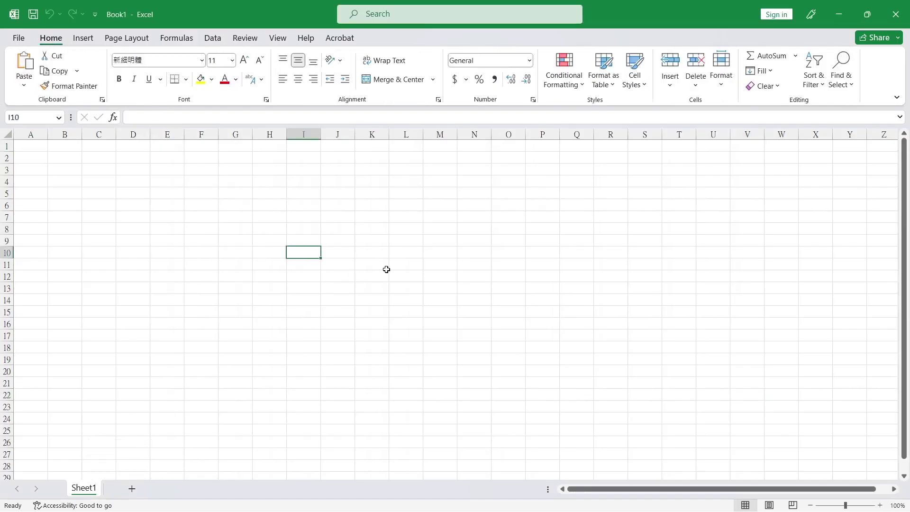
# Select cell A1 in the blank Book1 workbook and show the Data ribbon.
pyautogui.click(33, 143)
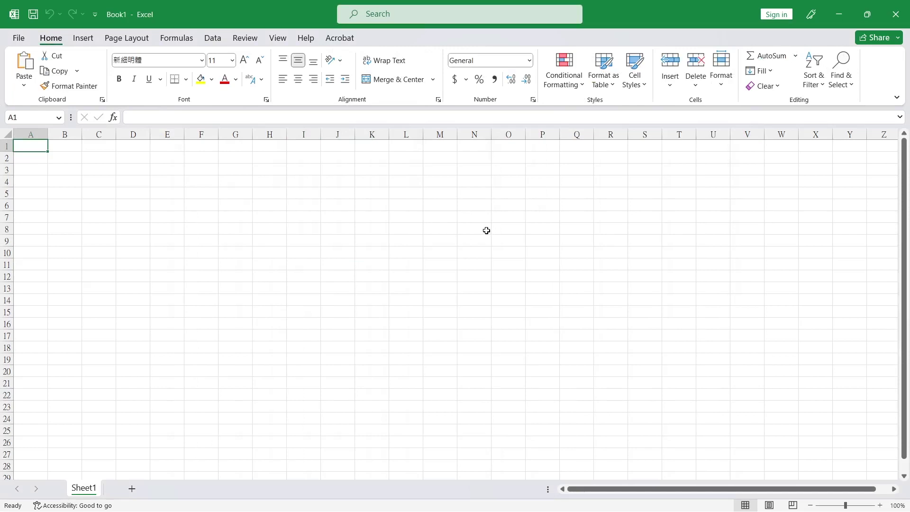
pyautogui.click(212, 38)
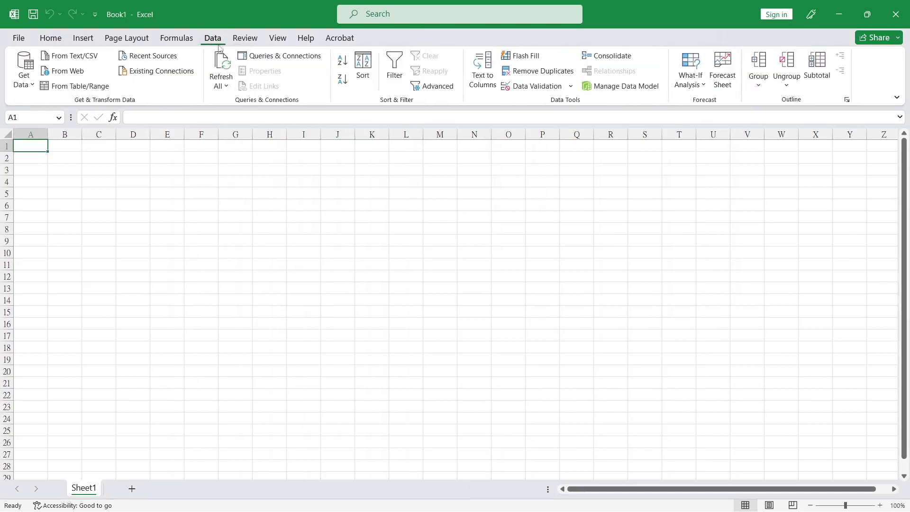
# Start a Get Data From Folder import of the platform B workbooks.
pyautogui.click(24, 69)
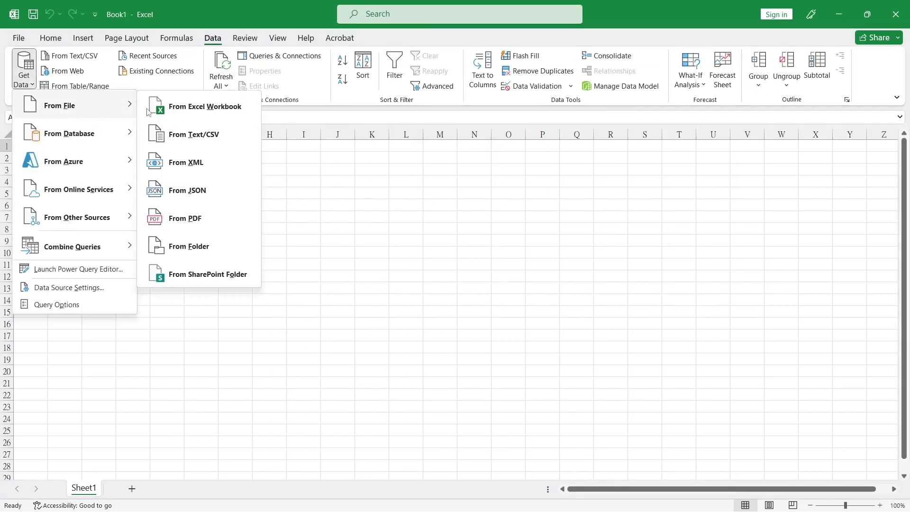
pyautogui.click(203, 253)
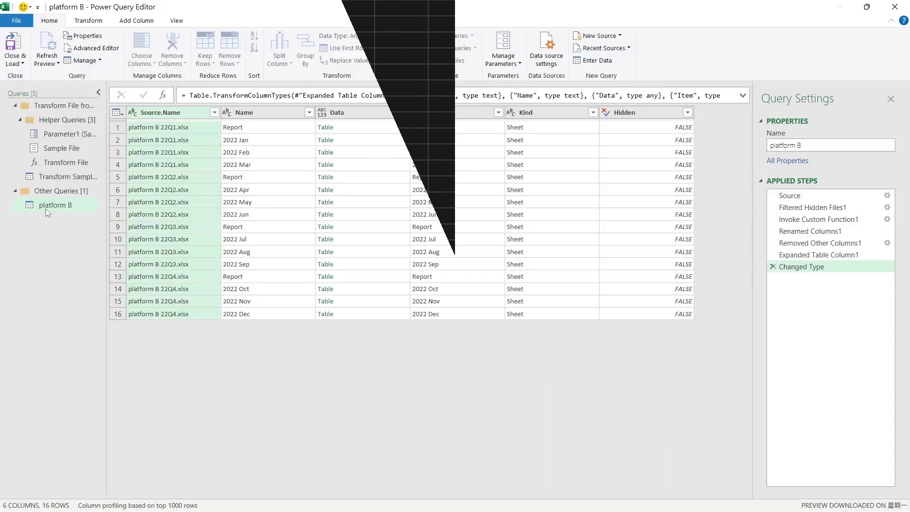
# Review platform B's Source step and the Transform Sample File, Transform File and Sample File queries.
pyautogui.click(781, 196)
pyautogui.click(67, 179)
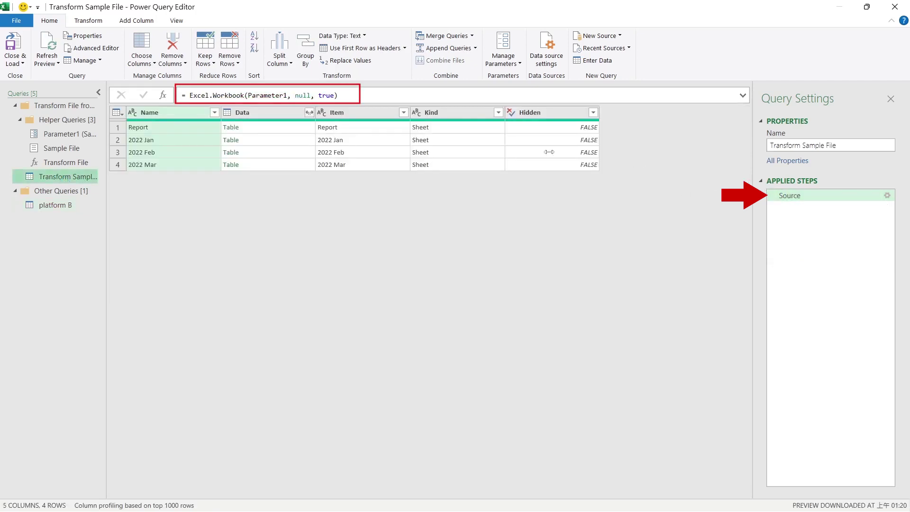
pyautogui.click(53, 161)
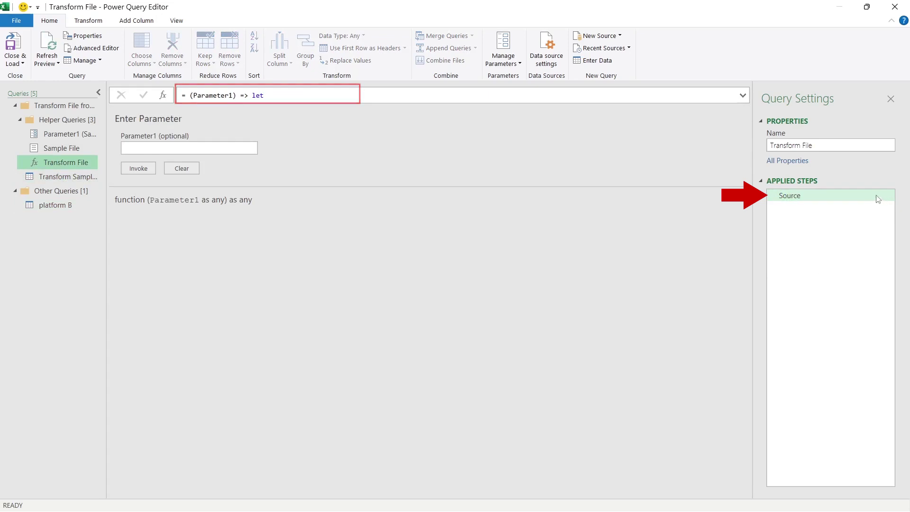
pyautogui.click(69, 150)
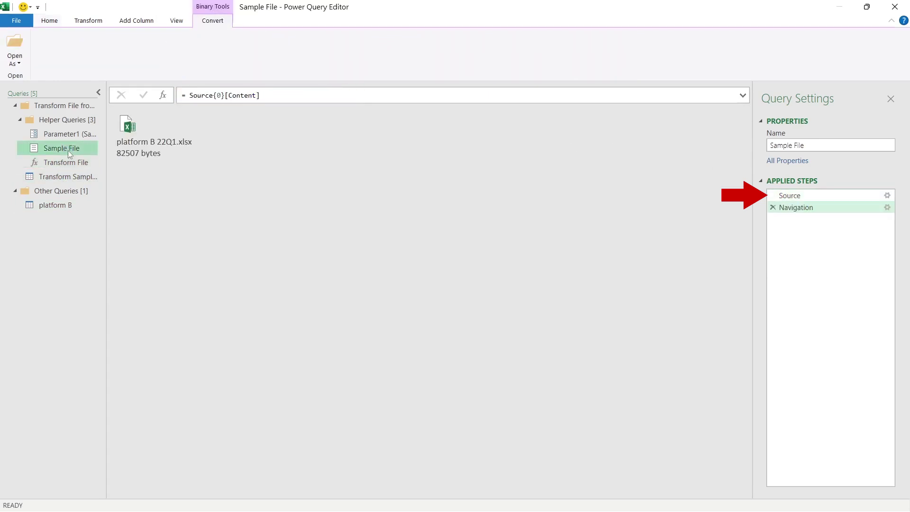
# Refresh Sample File's Source preview, check Parameter1, then return to Sample File's Source step.
pyautogui.click(825, 194)
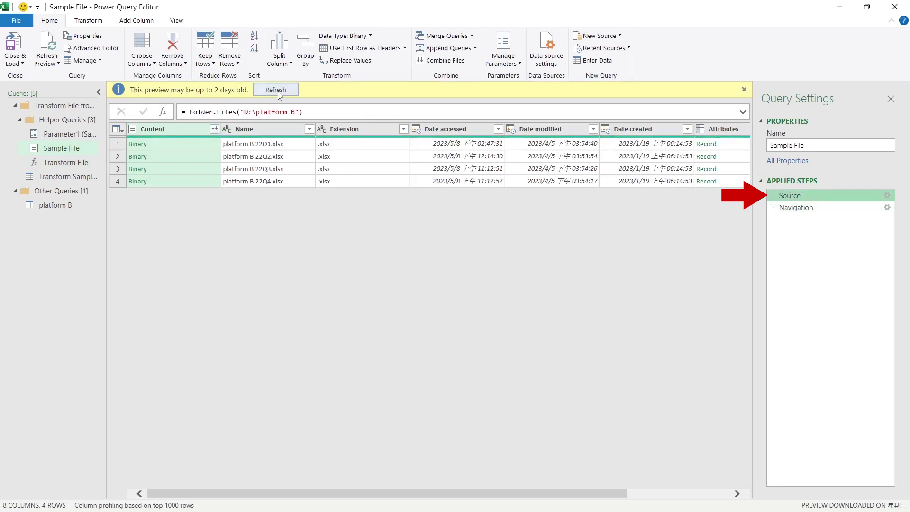
pyautogui.click(279, 90)
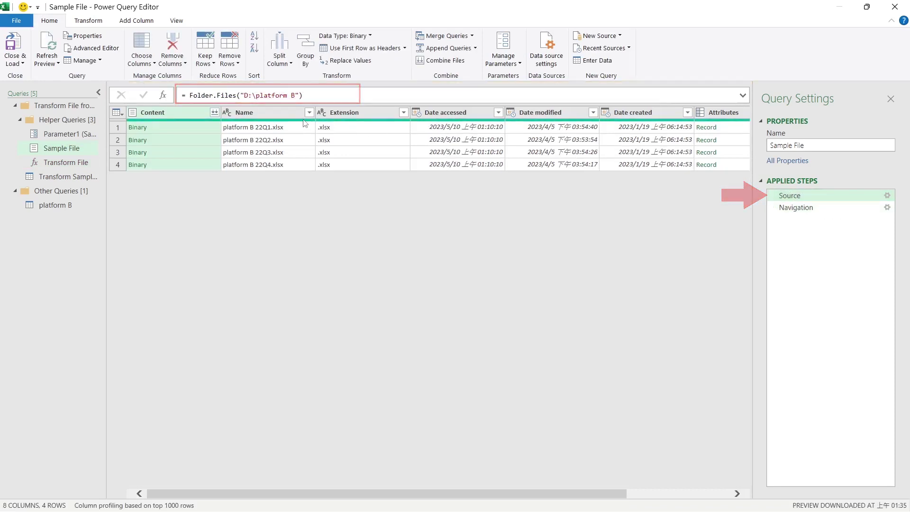
pyautogui.click(75, 135)
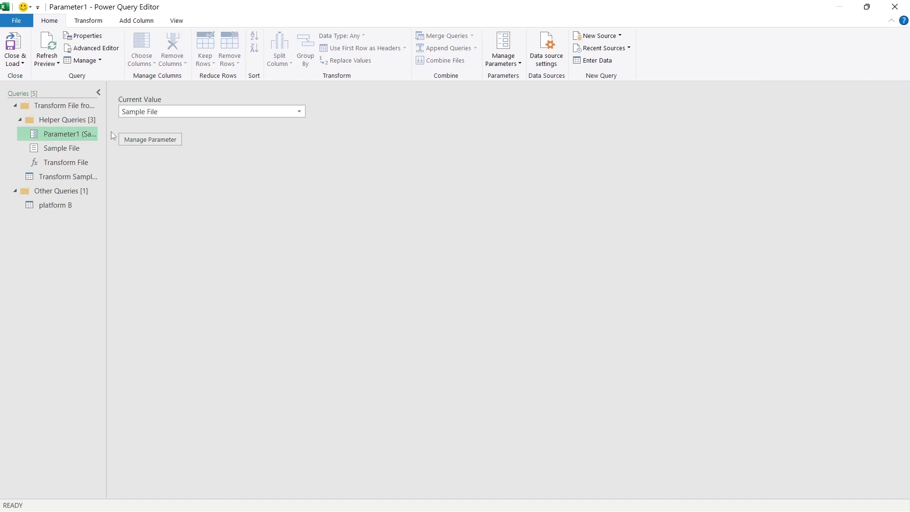
pyautogui.click(68, 152)
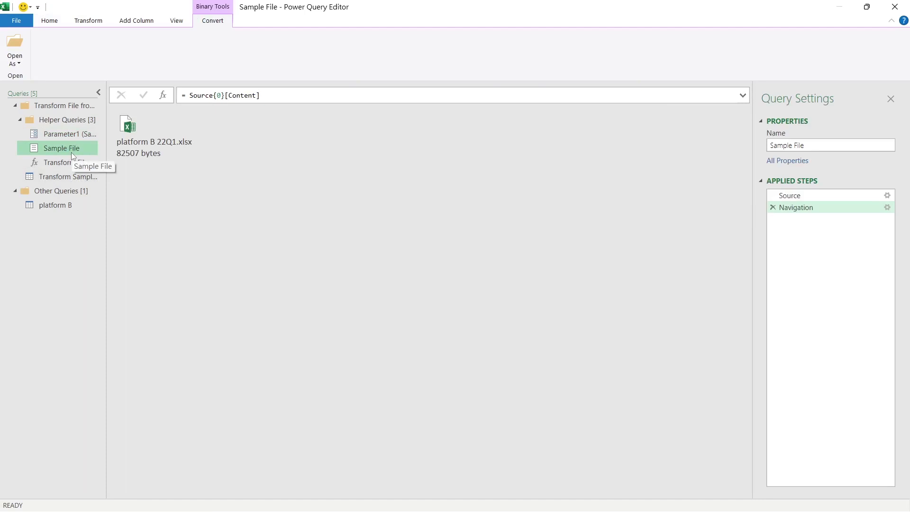
pyautogui.click(786, 194)
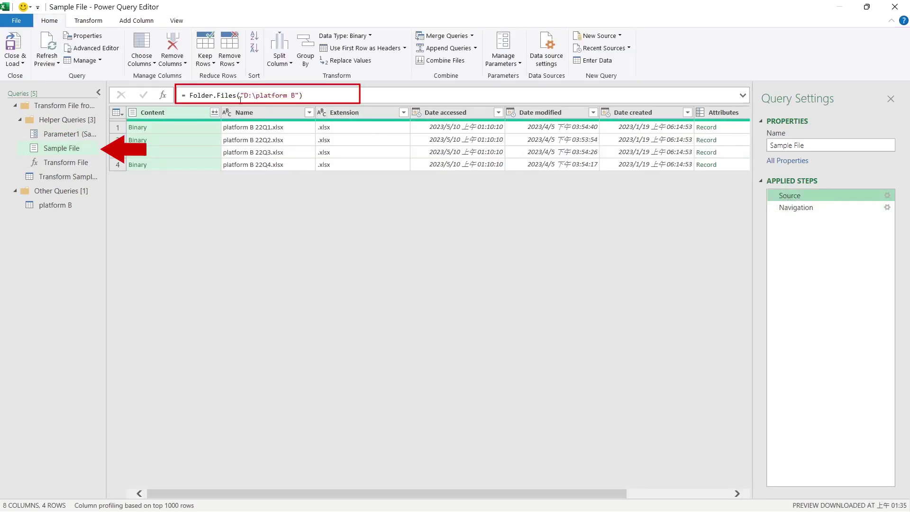
# Check Sample File's D:\platform B folder setting, then view platform B's Source step.
pyautogui.click(887, 196)
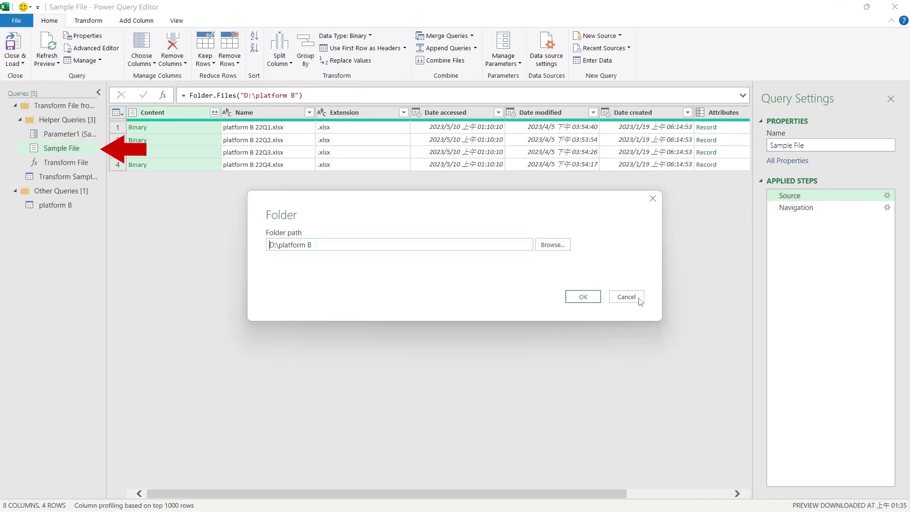
pyautogui.click(626, 296)
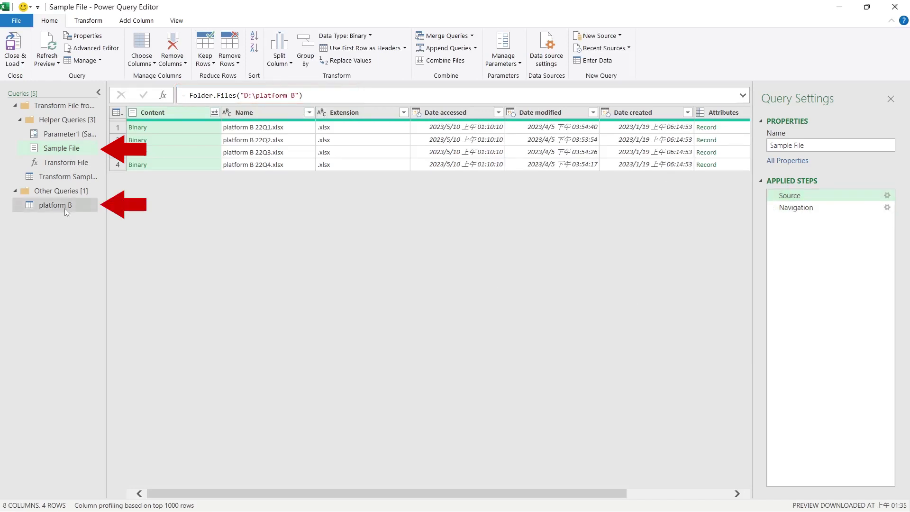
pyautogui.click(64, 208)
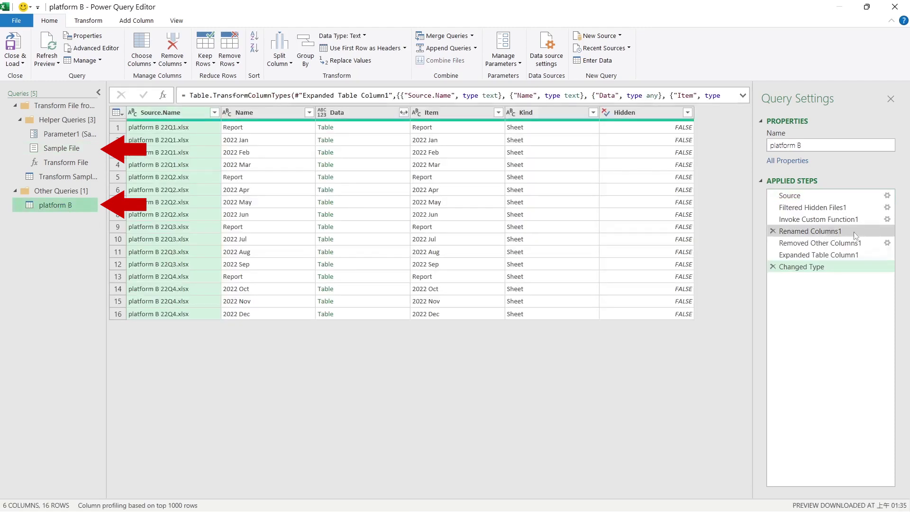
pyautogui.click(806, 196)
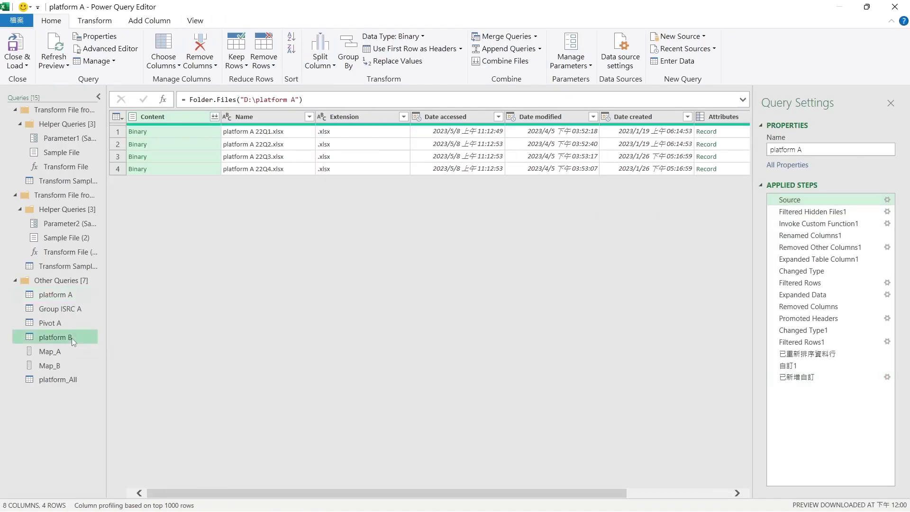
# Refresh platform B's preview in the 15-query workbook and view its four-file Source step.
pyautogui.click(72, 337)
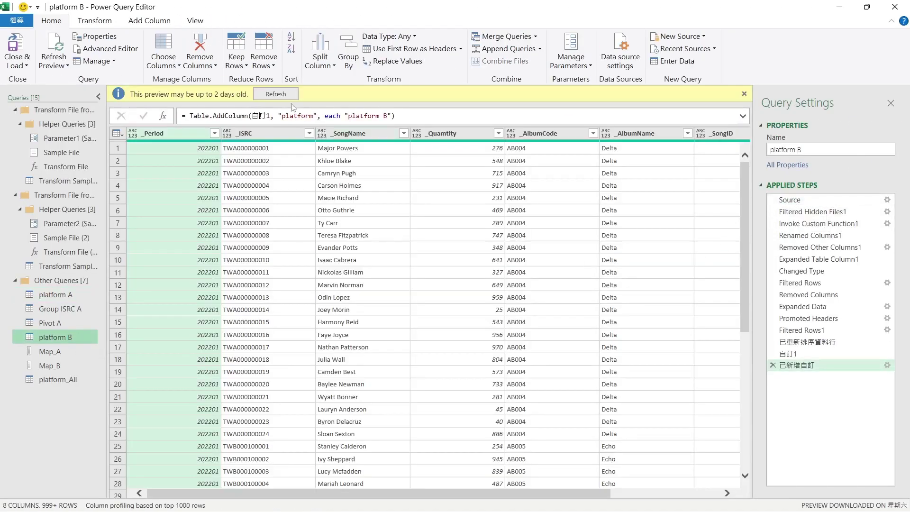
pyautogui.click(285, 94)
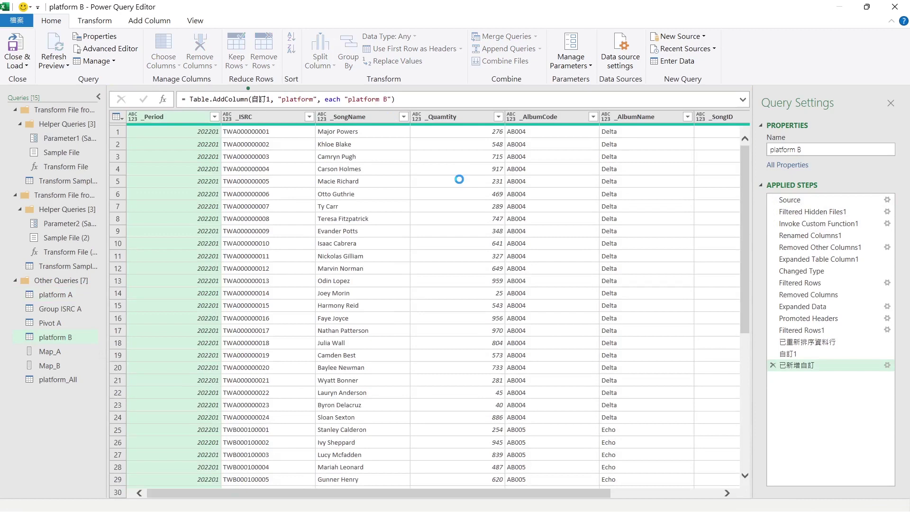
pyautogui.click(791, 199)
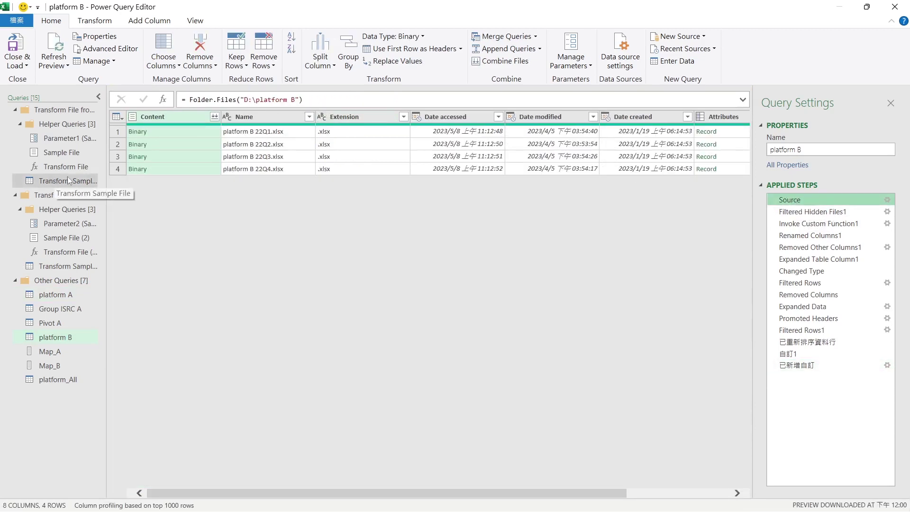
pyautogui.click(624, 53)
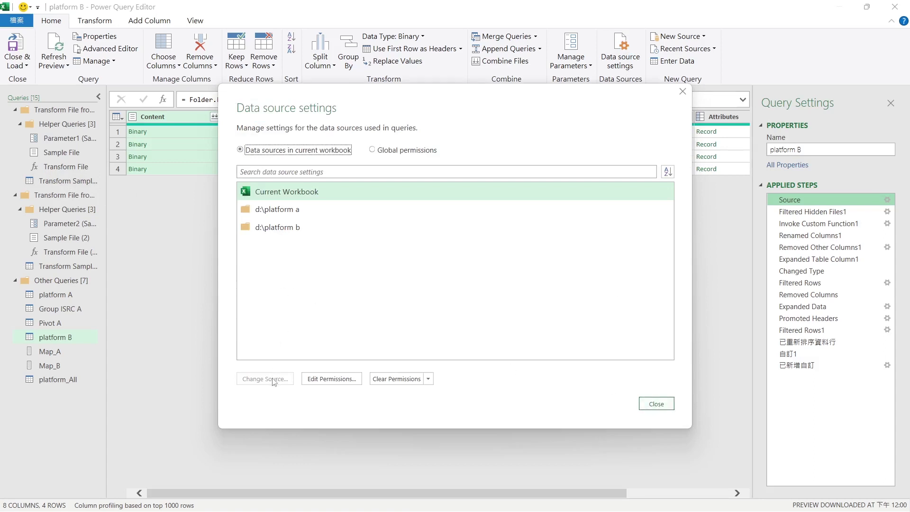
pyautogui.click(278, 210)
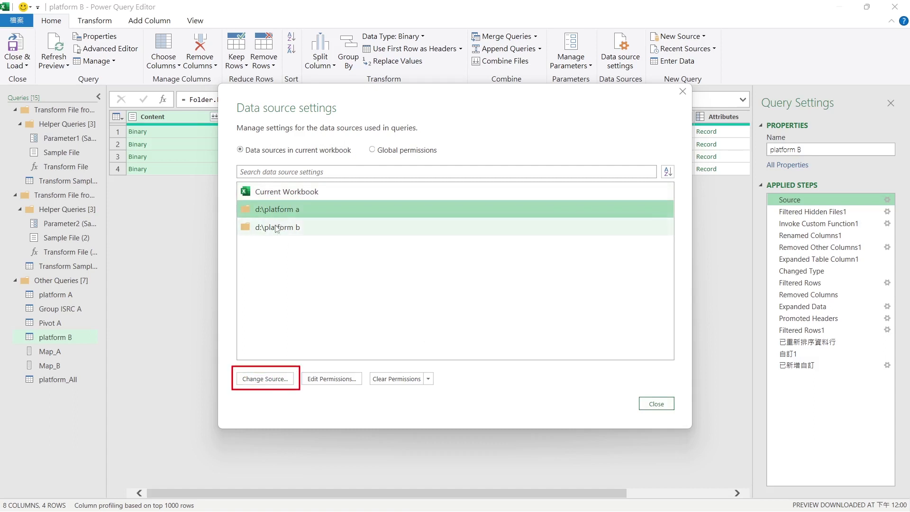
pyautogui.click(277, 228)
pyautogui.click(271, 380)
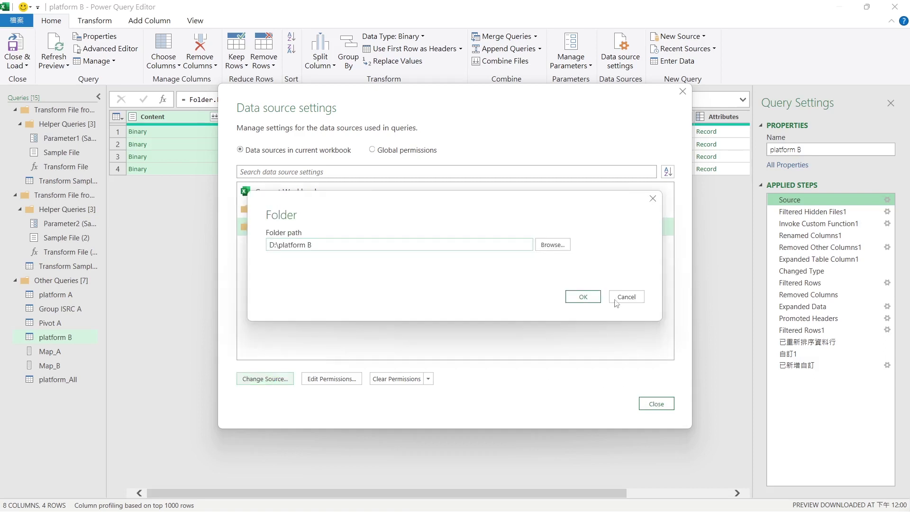
pyautogui.click(616, 298)
pyautogui.click(656, 404)
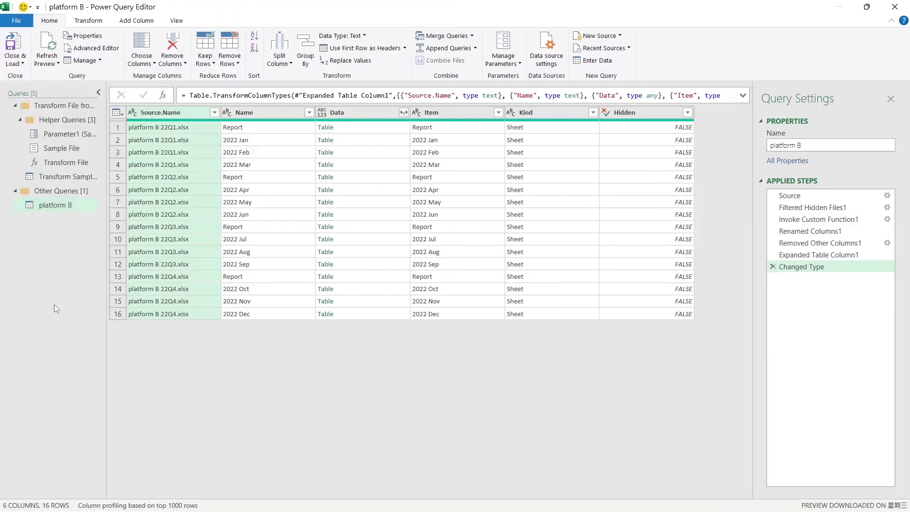
# Create a blank query whose value is the pasted desktop platform B folder path.
pyautogui.rightClick(47, 251)
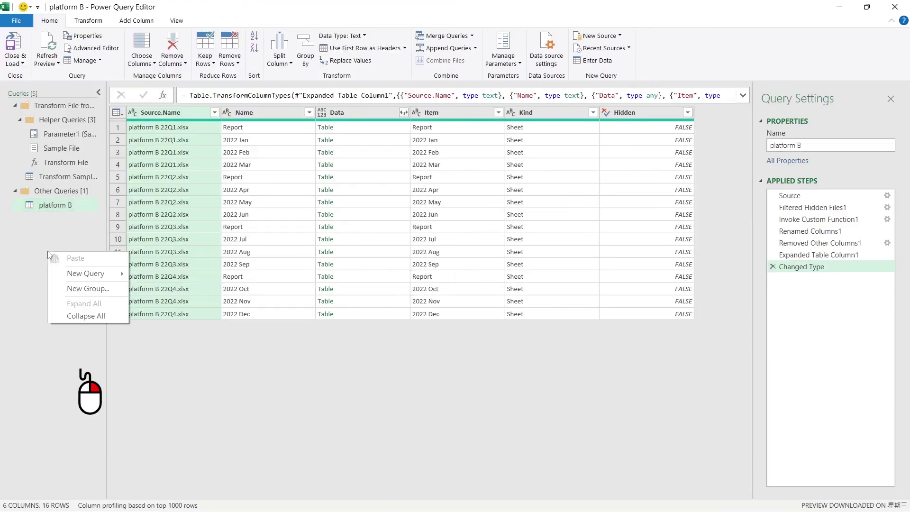
pyautogui.moveTo(85, 273)
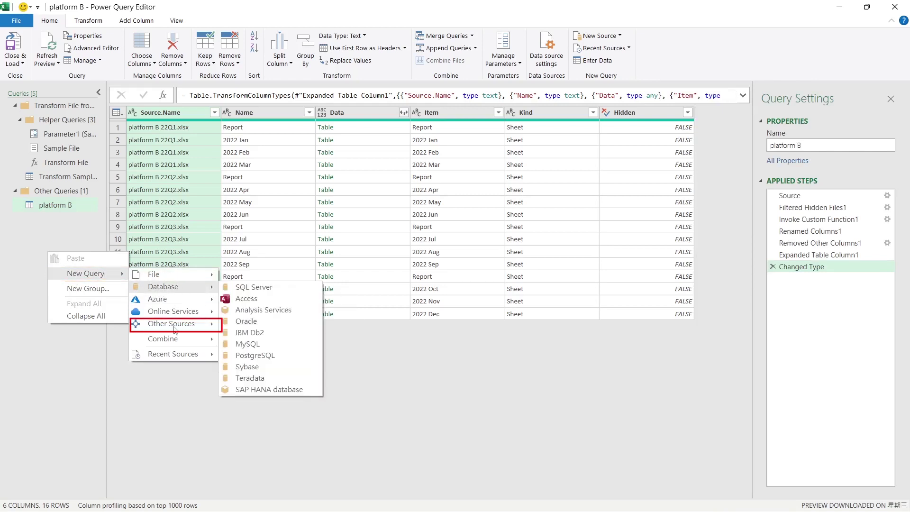
pyautogui.moveTo(171, 323)
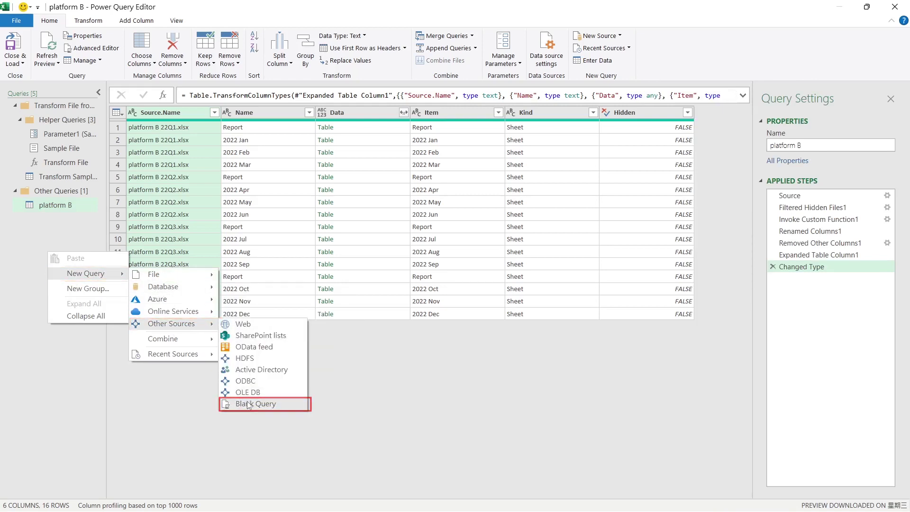
pyautogui.click(248, 404)
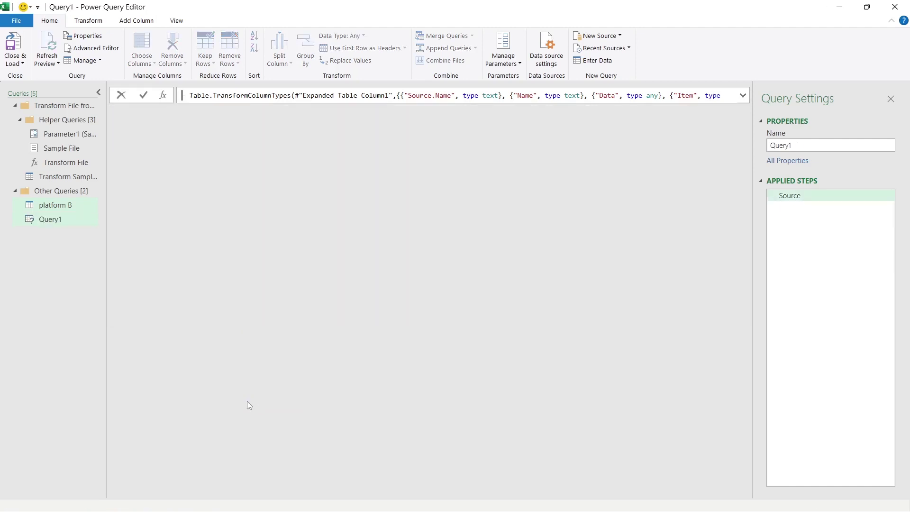
pyautogui.write('C:\\Users\\Marionettes\\Desktop\\platform B')
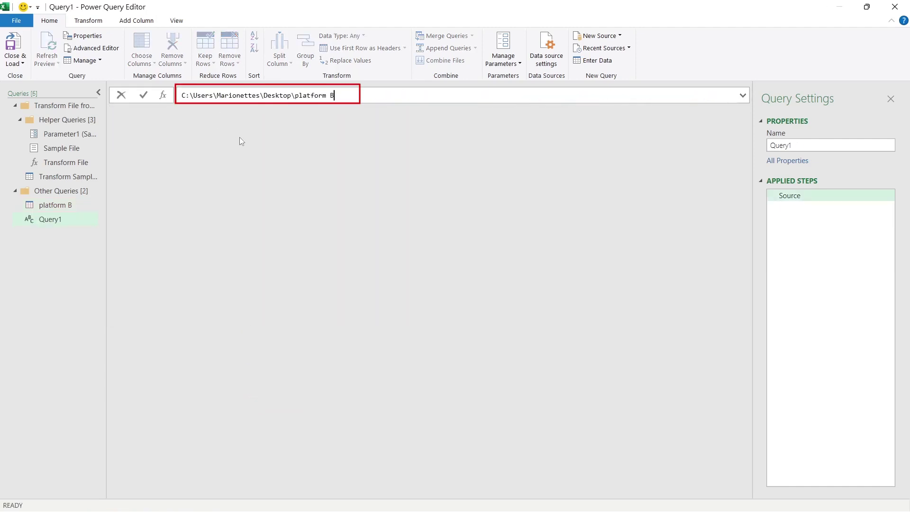
pyautogui.press('Return')
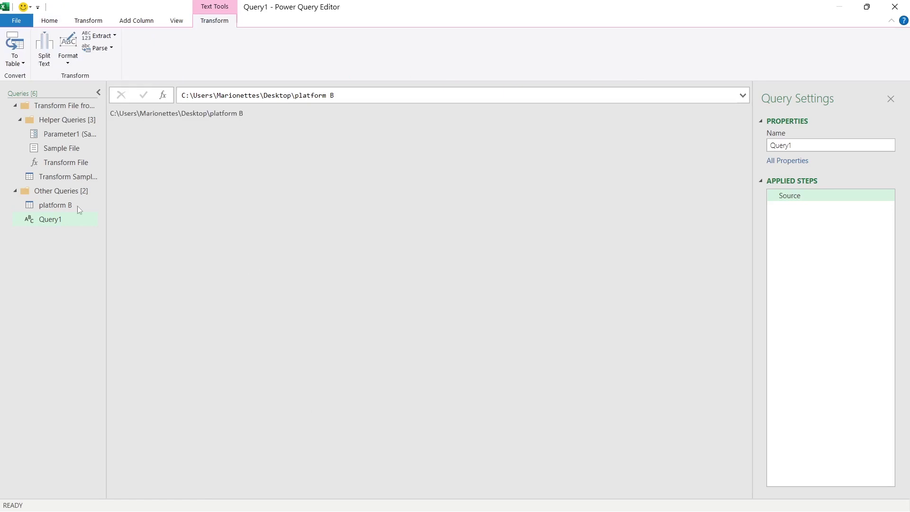
# Rename Query1 to FolderB.
pyautogui.rightClick(56, 222)
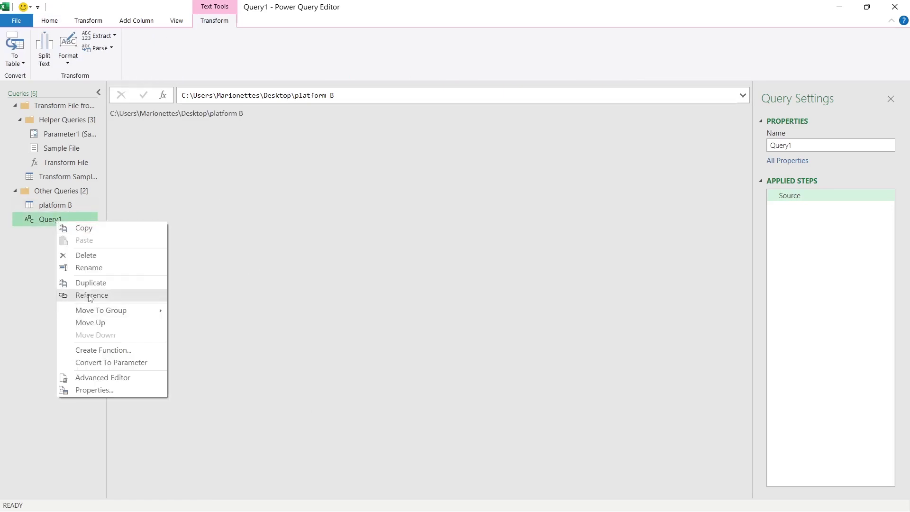
pyautogui.click(89, 268)
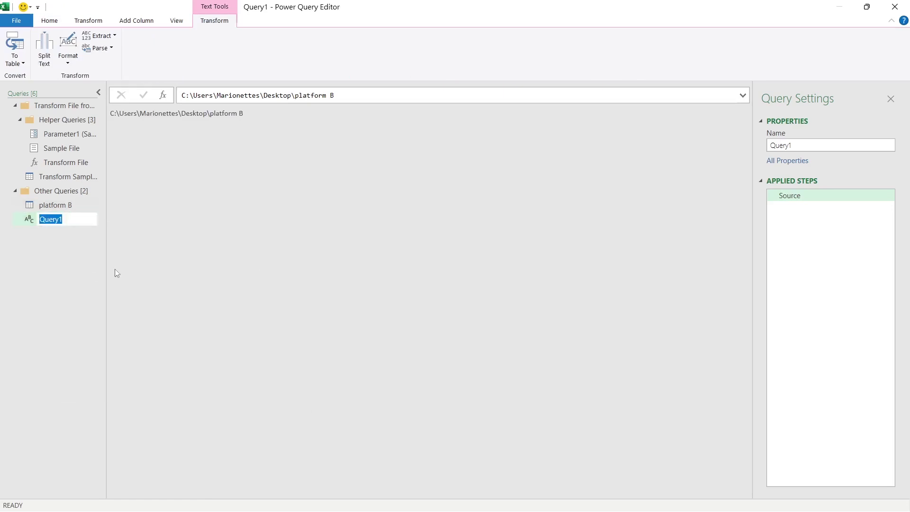
pyautogui.write('FolderB')
pyautogui.press('Return')
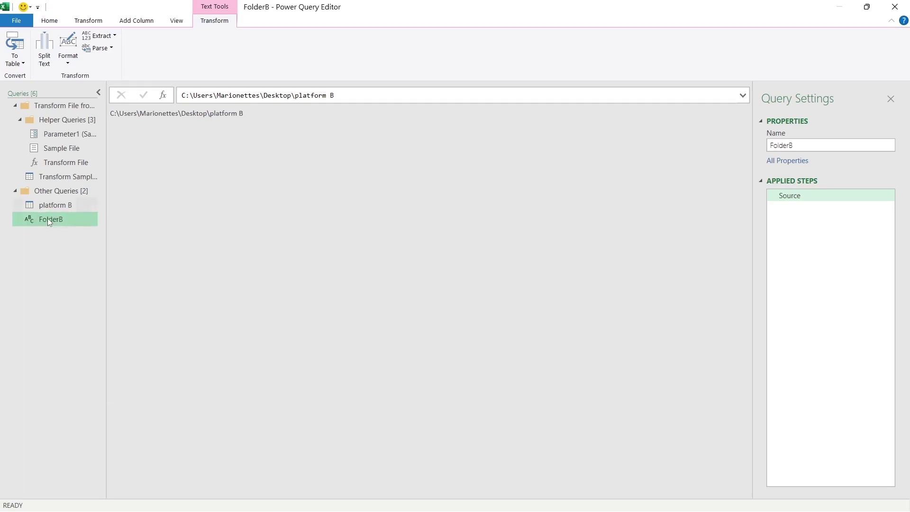
pyautogui.click(48, 221)
pyautogui.click(58, 258)
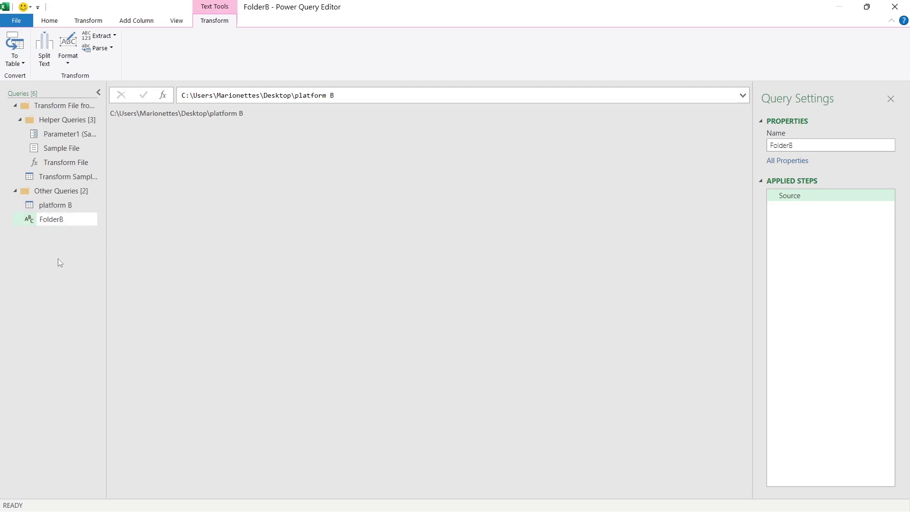
pyautogui.keyDown('ctrl'); pyautogui.click(58, 207); pyautogui.keyUp('ctrl')
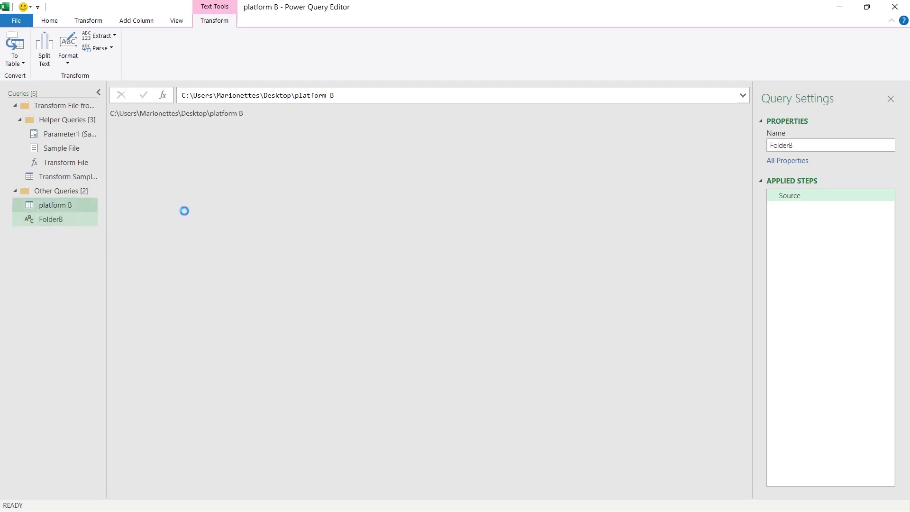
# Replace the D:\platform B path in platform B's Source formula with FolderB.
pyautogui.click(806, 197)
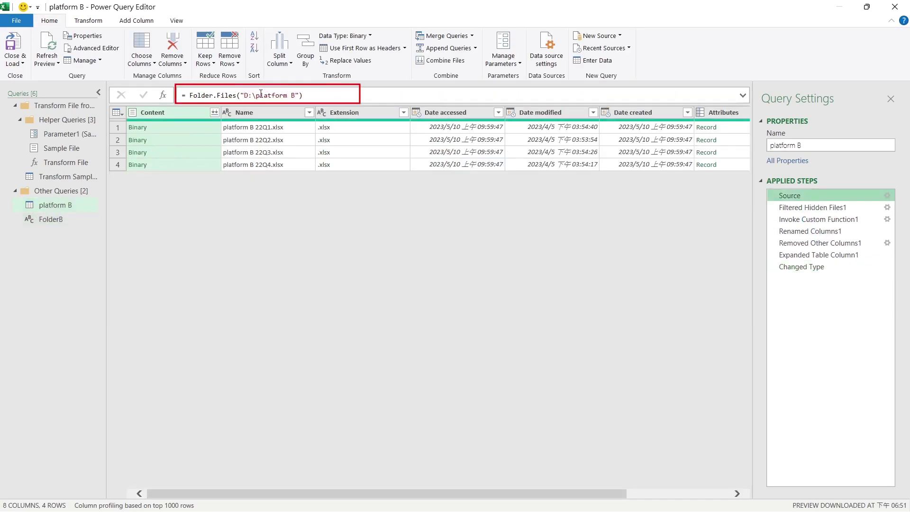
pyautogui.moveTo(241, 95); pyautogui.dragTo(291, 95)
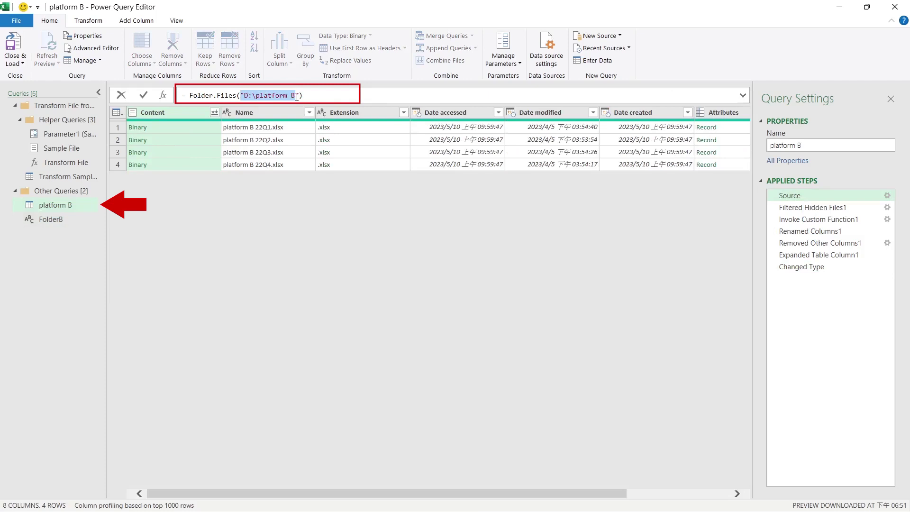
pyautogui.write('FolderB')
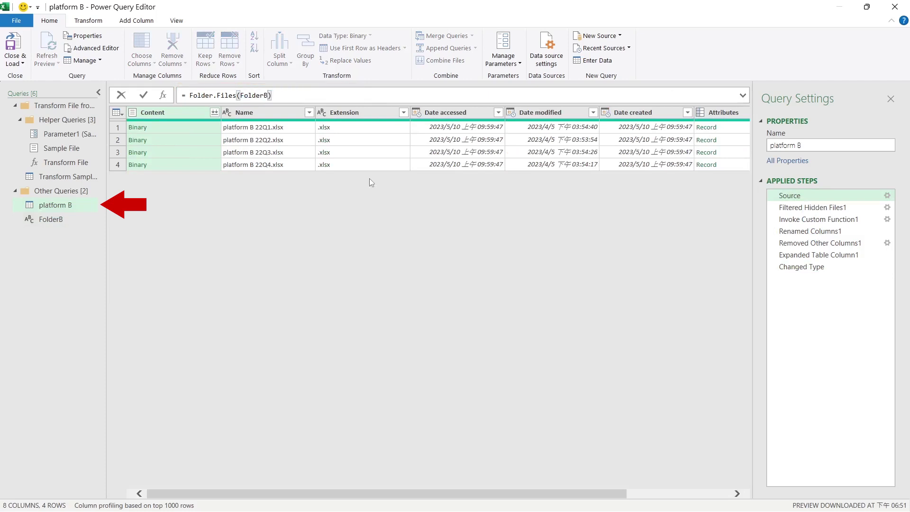
pyautogui.press('Return')
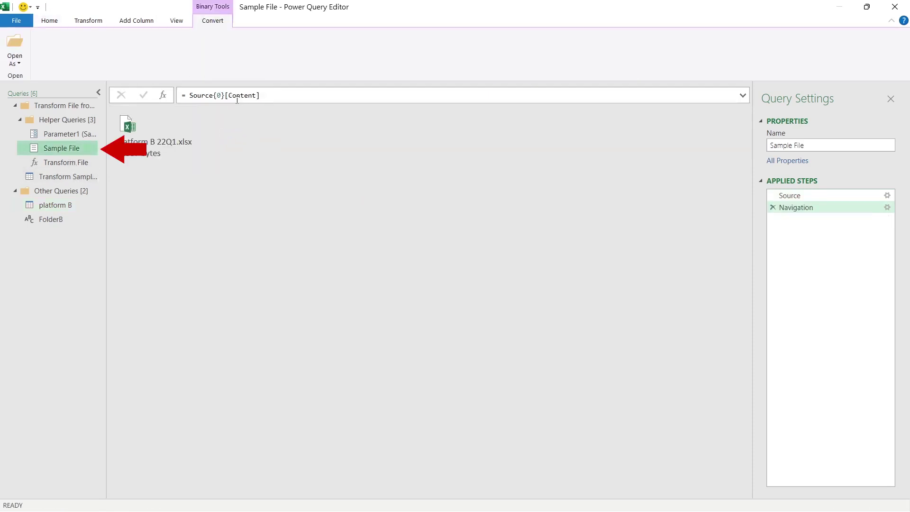
# Change Sample File's Source formula from D:\platform B to Folder.Files(FolderB).
pyautogui.click(803, 199)
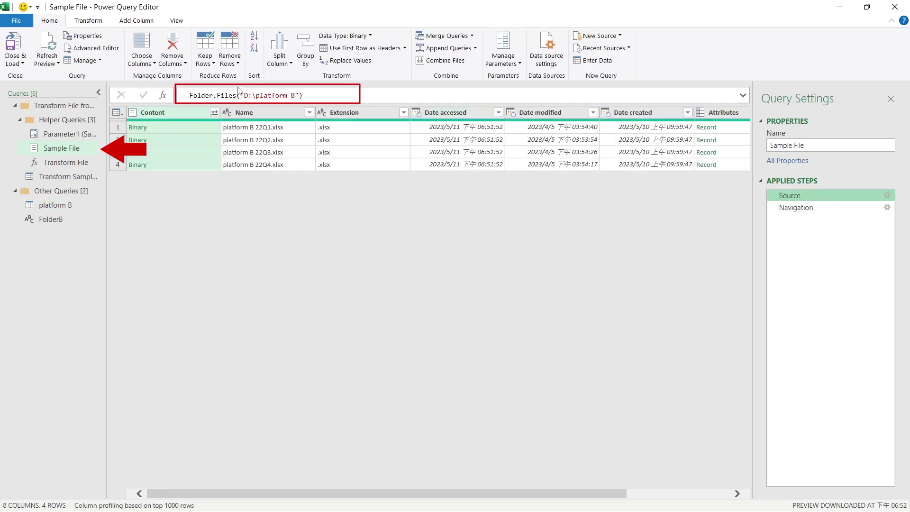
pyautogui.moveTo(241, 94); pyautogui.dragTo(297, 94)
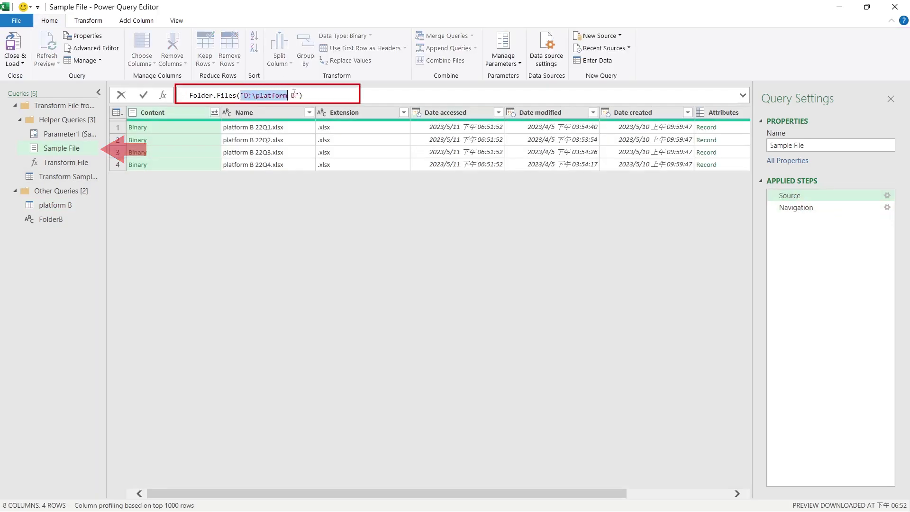
pyautogui.write('FolderB')
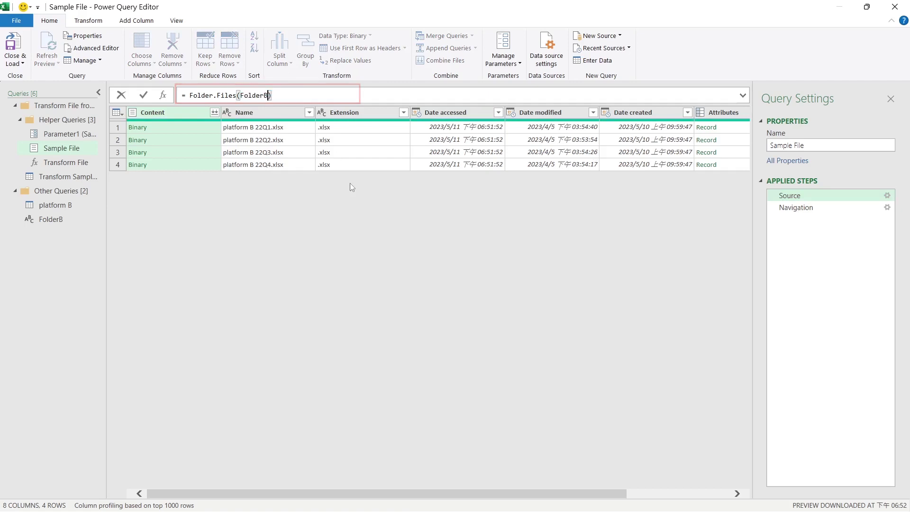
pyautogui.press('Return')
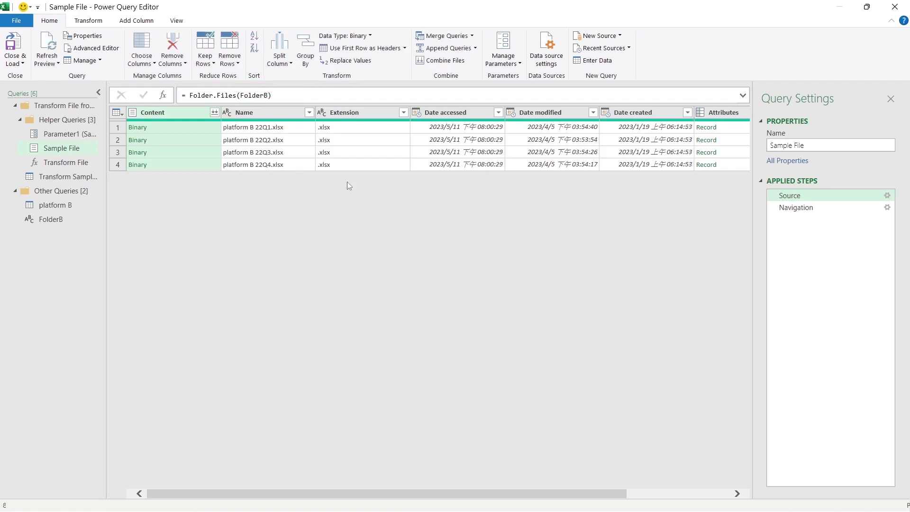
pyautogui.click(87, 222)
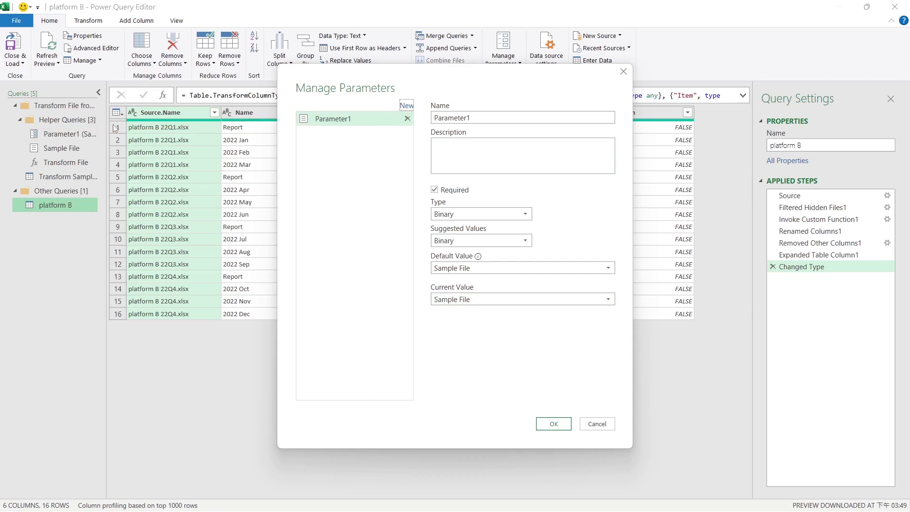
# Add parameter ParameterFolderB with the desktop platform B folder path as its current value.
pyautogui.click(406, 105)
pyautogui.doubleClick(469, 119)
pyautogui.click(487, 122)
pyautogui.write('Fol')
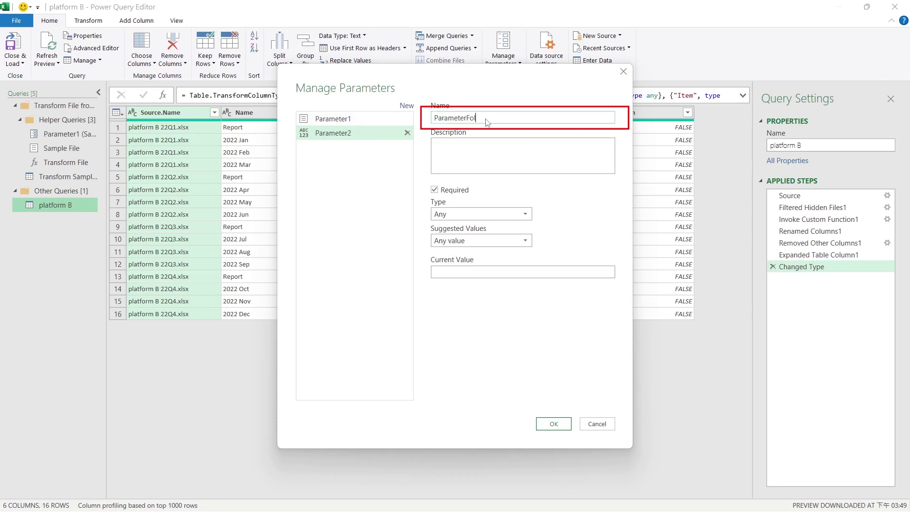
pyautogui.write('derB')
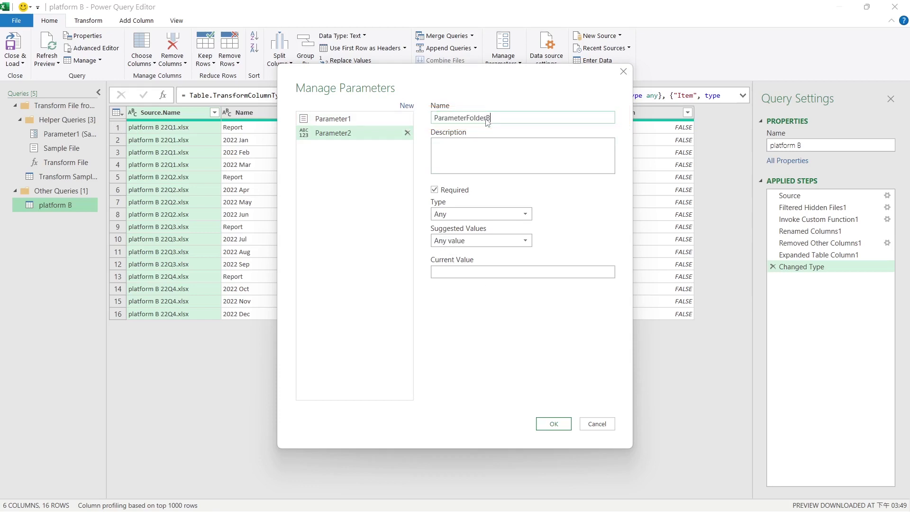
pyautogui.click(512, 271)
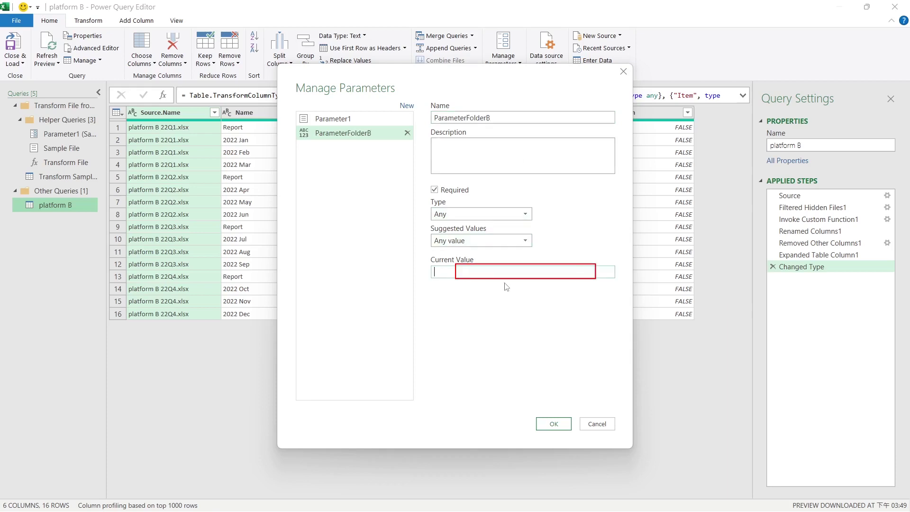
pyautogui.write('C:\\Users\\Marionettes\\Desktop\\platform B')
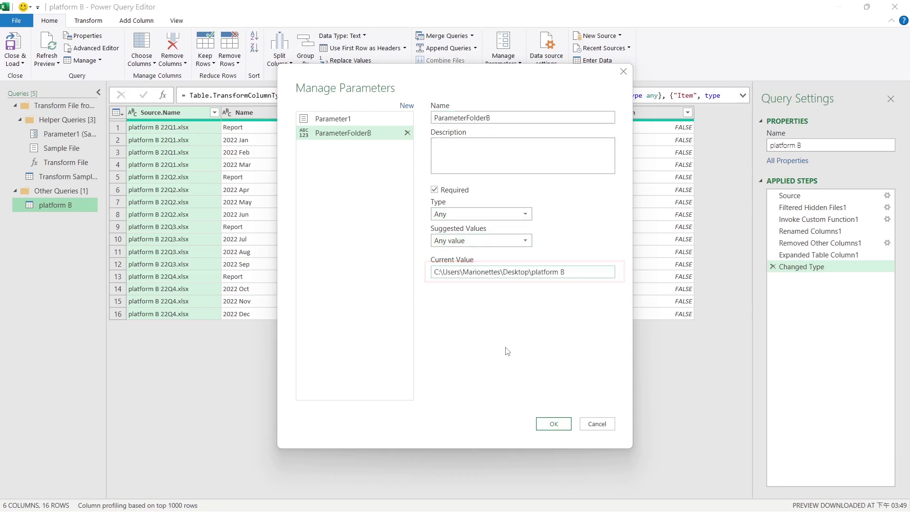
pyautogui.click(549, 426)
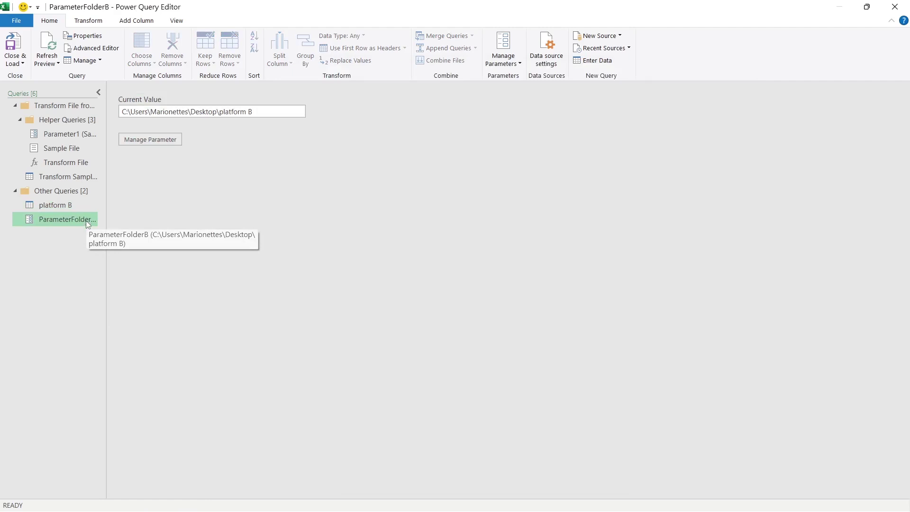
# Replace the quoted folder path in platform B's Source formula with ParameterFolderB.
pyautogui.doubleClick(69, 221)
pyautogui.press('Return')
pyautogui.click(63, 207)
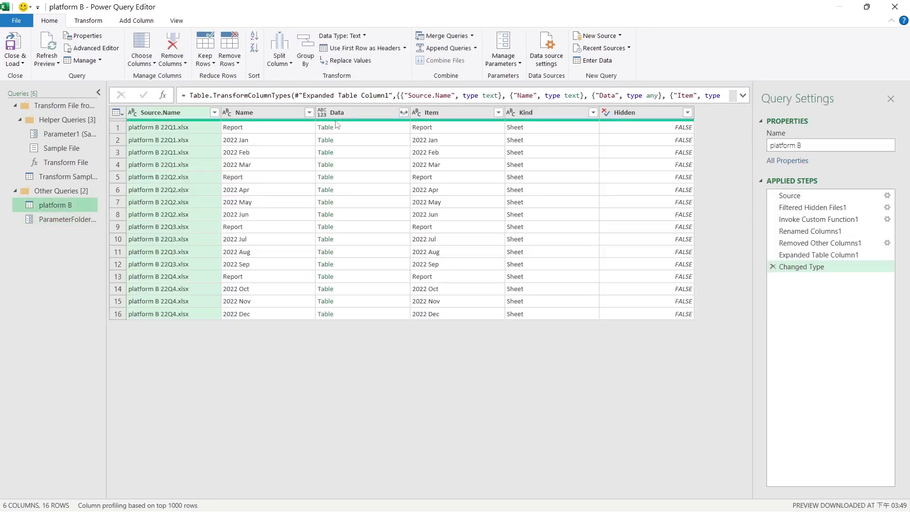
pyautogui.click(804, 199)
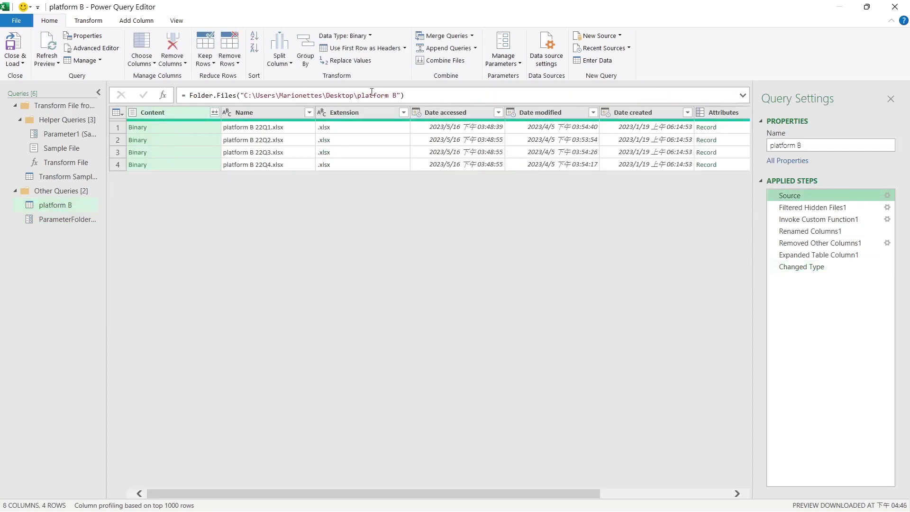
pyautogui.click(246, 97)
pyautogui.moveTo(241, 96); pyautogui.dragTo(401, 95)
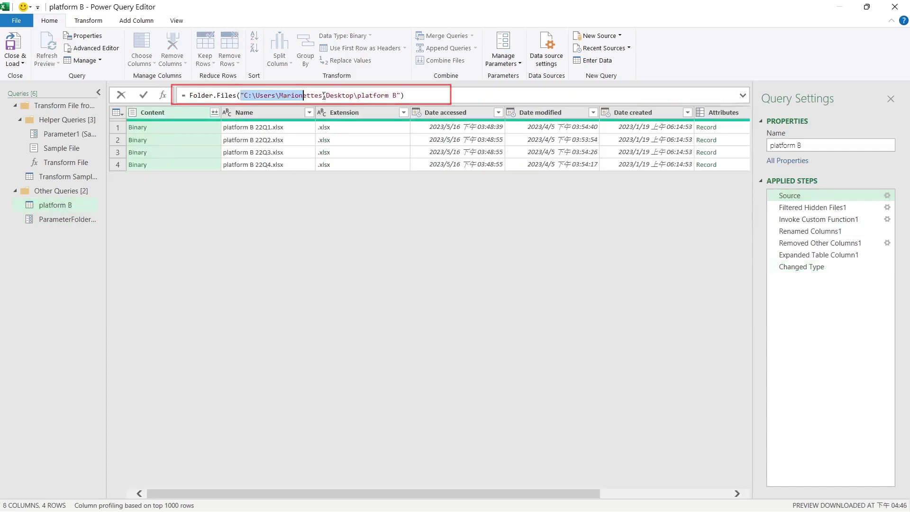
pyautogui.write('ParameterFolderB')
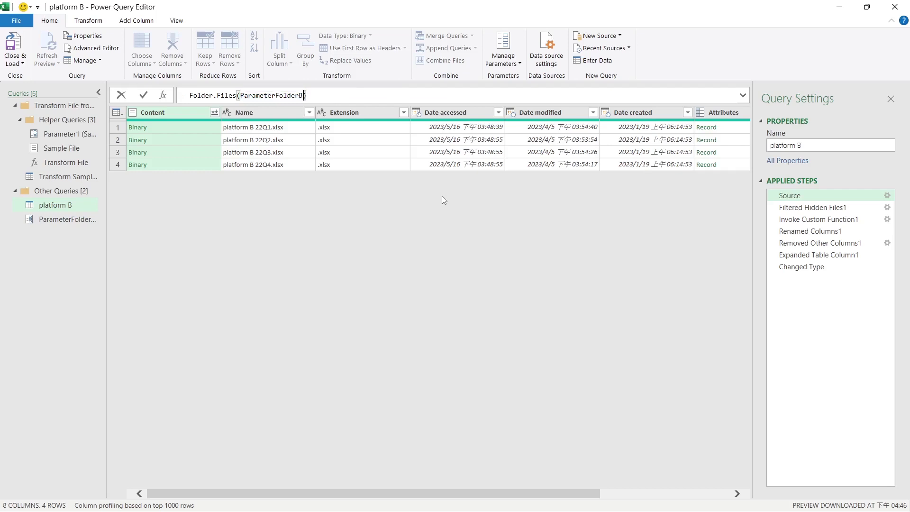
pyautogui.press('Return')
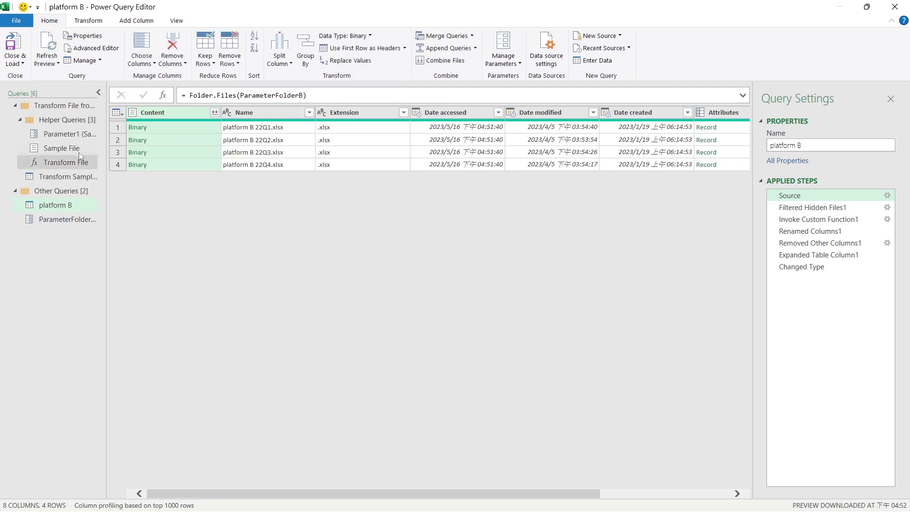
# Make Sample File's Source formula read Folder.Files(ParameterFolderB).
pyautogui.click(75, 149)
pyautogui.click(790, 195)
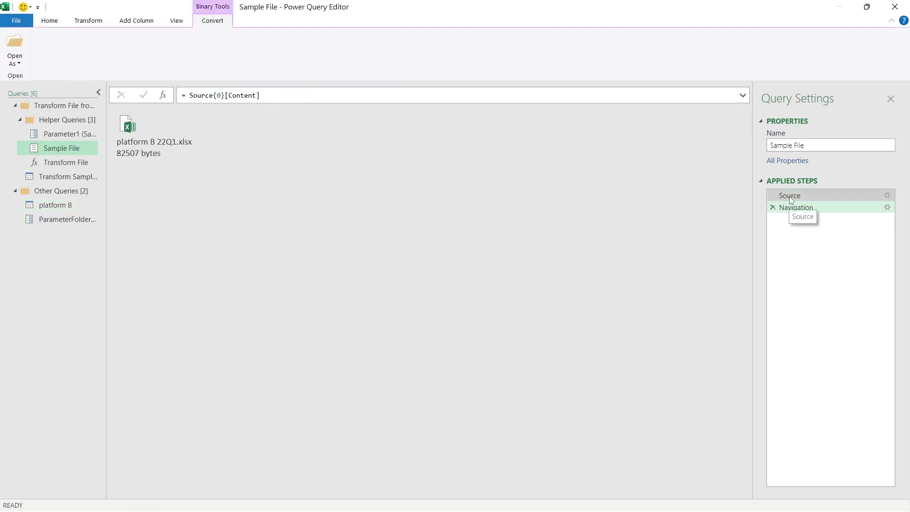
pyautogui.moveTo(240, 95); pyautogui.dragTo(400, 95)
pyautogui.hotkey('ctrl', 'c')
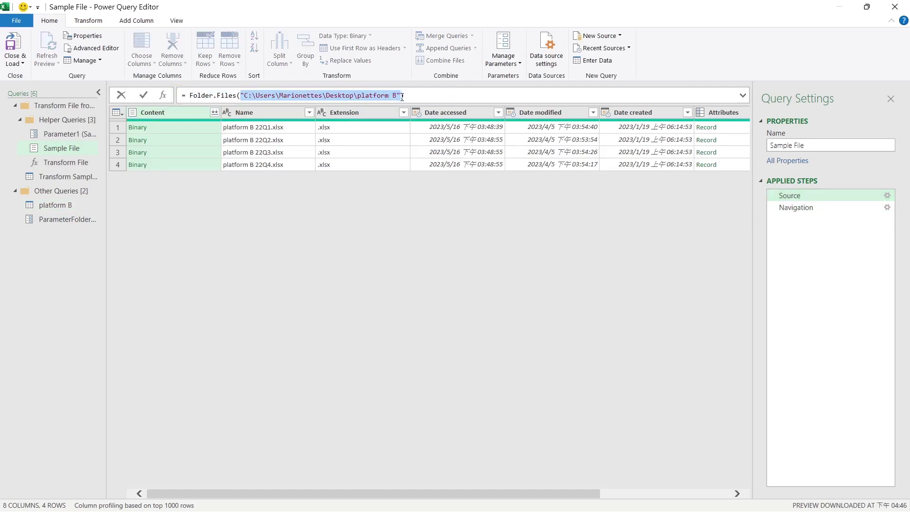
pyautogui.write('ParameterFolderB')
pyautogui.press('Return')
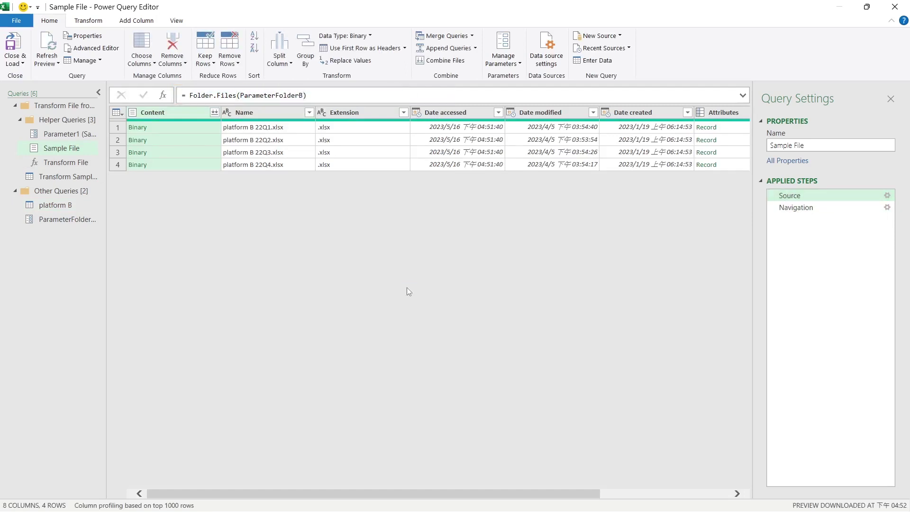
pyautogui.click(66, 220)
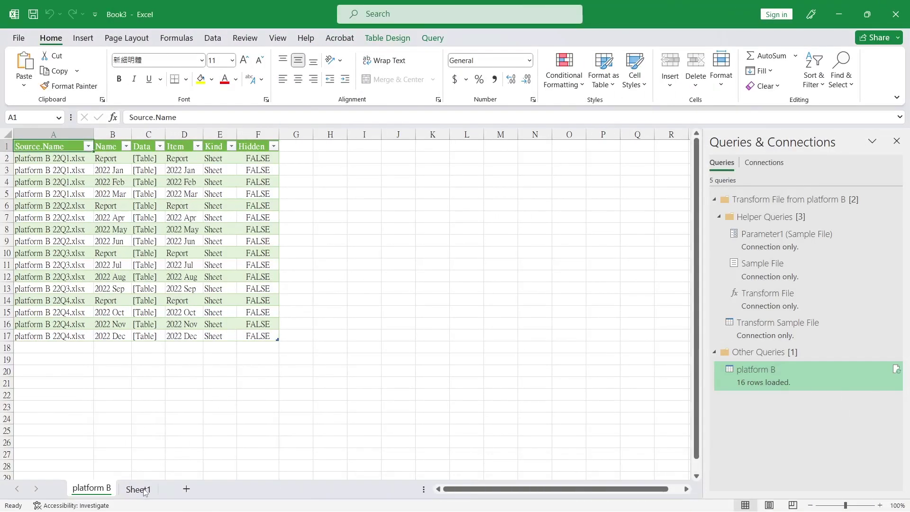
# On Sheet1, enter heading Folder in C1, paste the platform B folder path into C2, and select C1:C2.
pyautogui.click(145, 491)
pyautogui.click(95, 148)
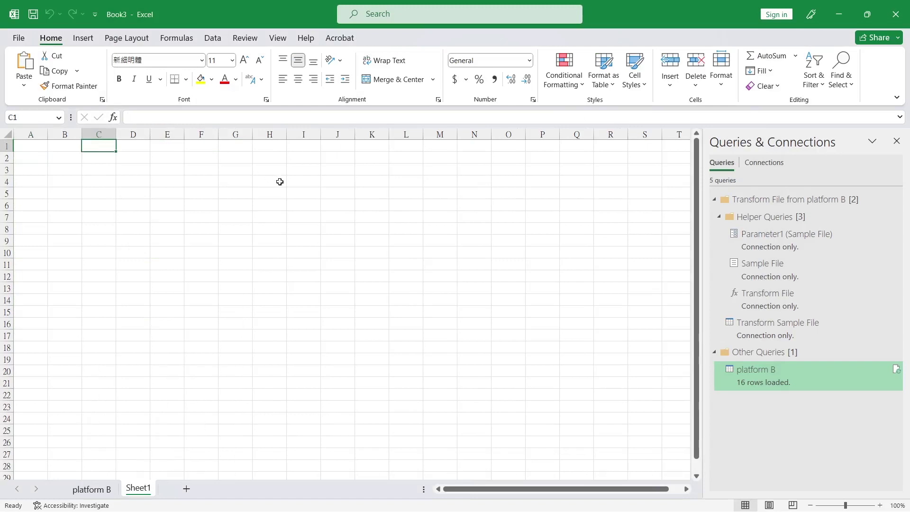
pyautogui.write('Folder')
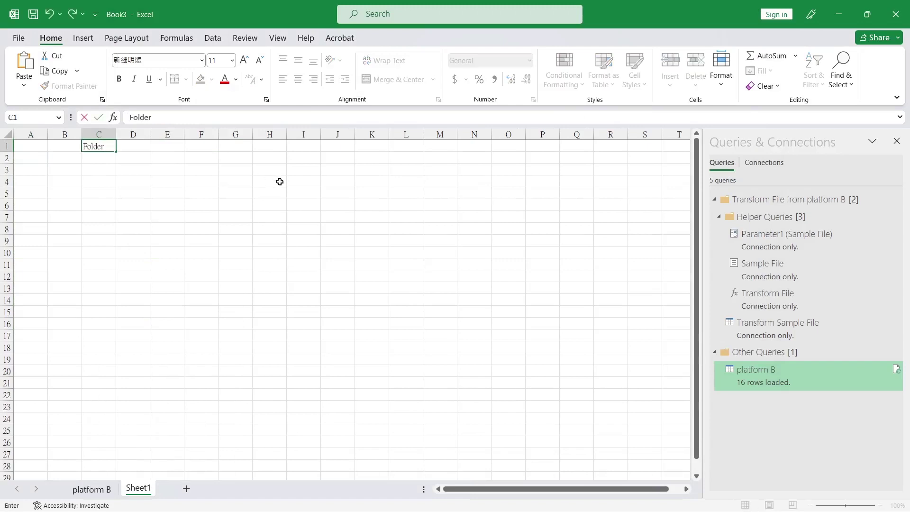
pyautogui.click(265, 205)
pyautogui.click(99, 161)
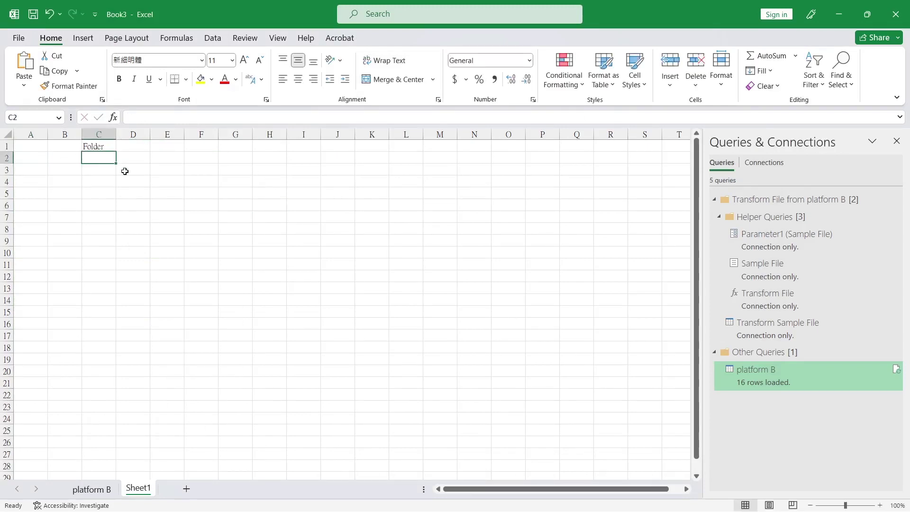
pyautogui.hotkey('ctrl', 'v')
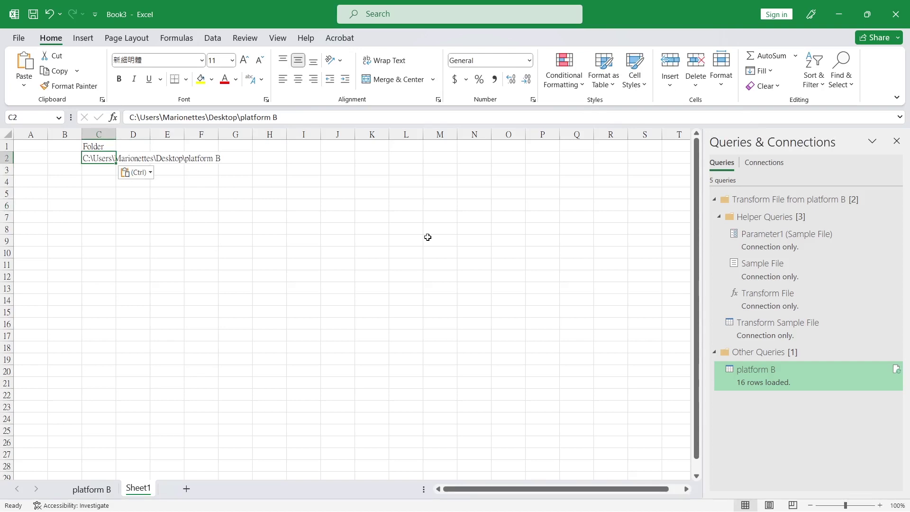
pyautogui.click(427, 237)
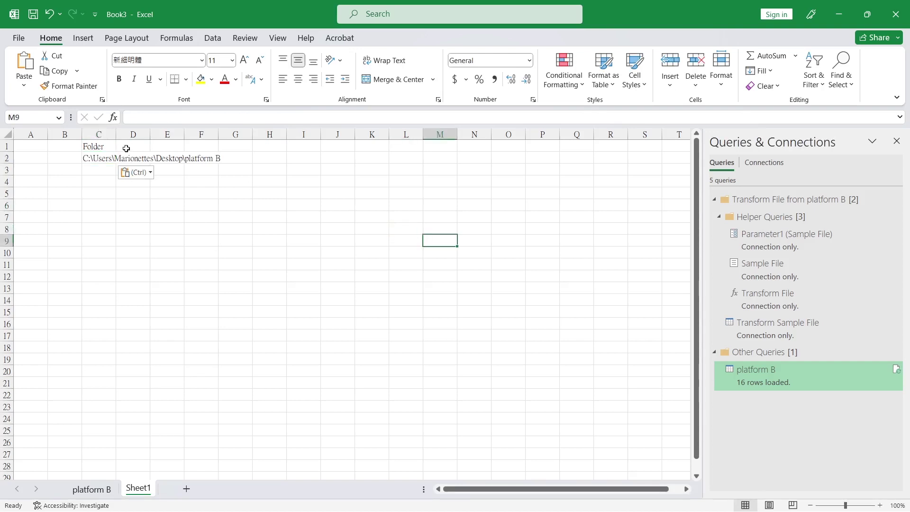
pyautogui.moveTo(106, 145); pyautogui.dragTo(105, 151)
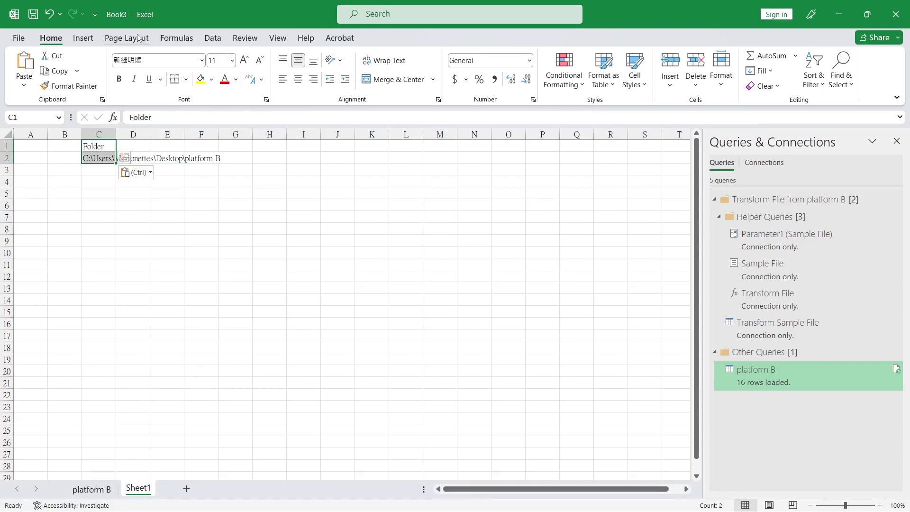
pyautogui.click(83, 38)
# Convert C1:C2 into a table with headers and name it FolderBFromSheet.
pyautogui.click(111, 66)
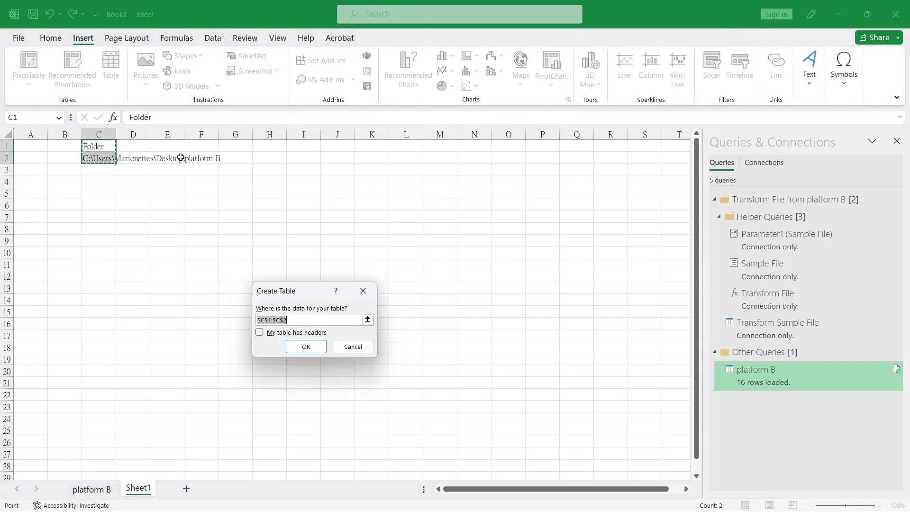
pyautogui.click(293, 347)
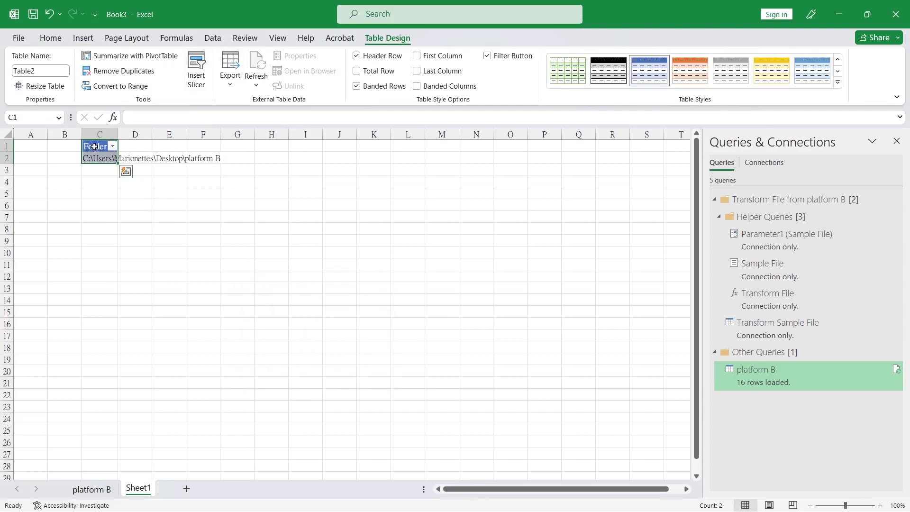
pyautogui.click(23, 71)
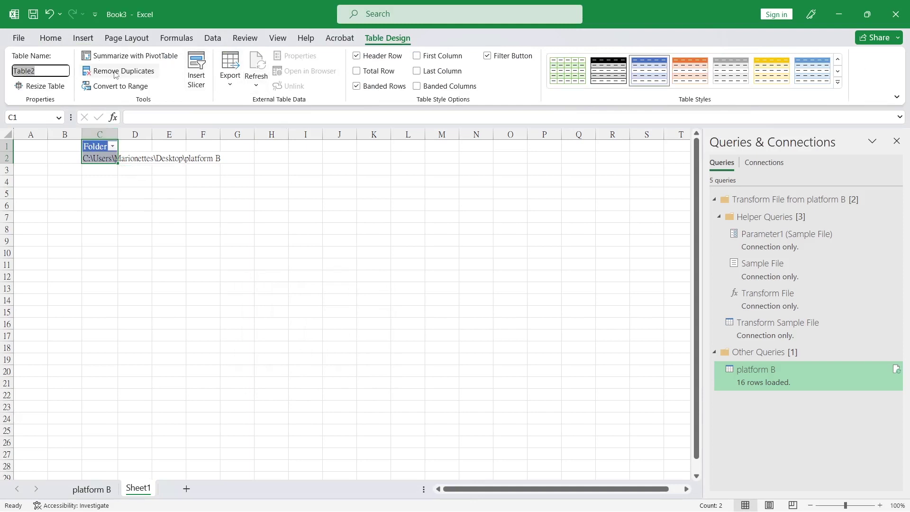
pyautogui.write('Fo')
pyautogui.write('lderBFrom')
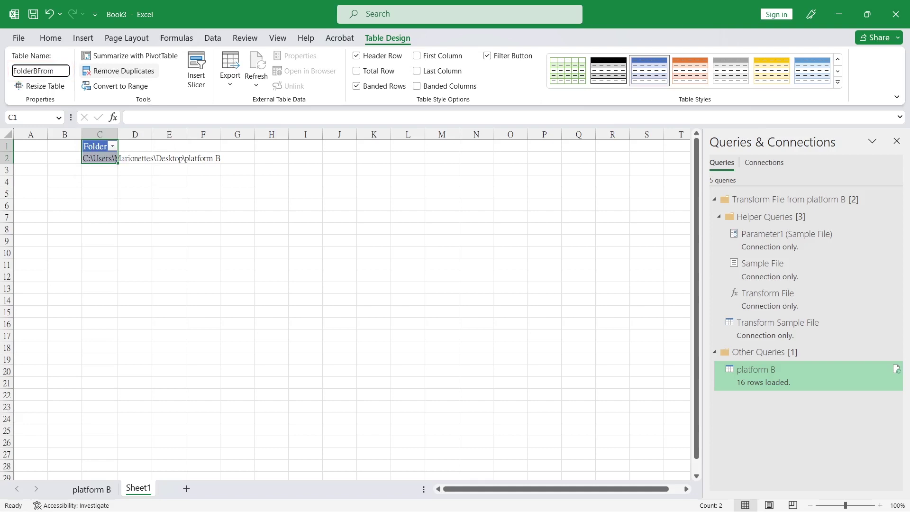
pyautogui.write('eet')
pyautogui.press('Return')
pyautogui.click(234, 195)
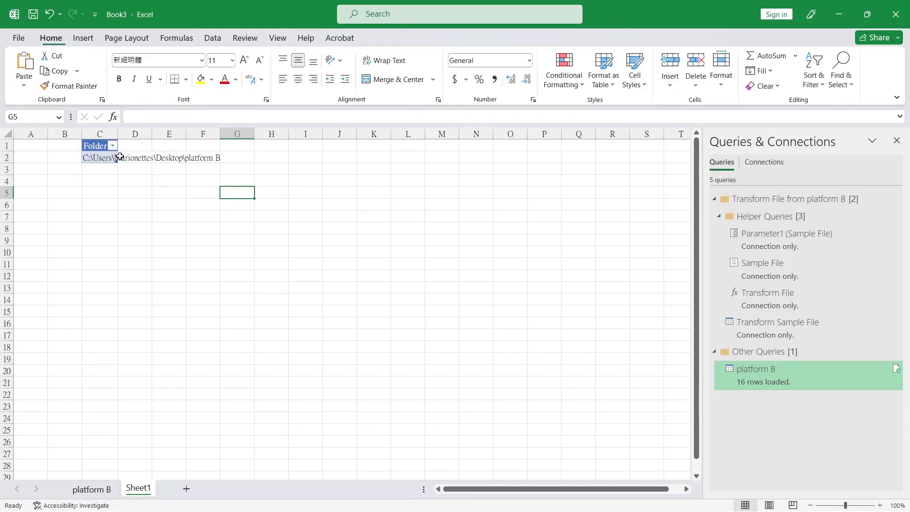
pyautogui.moveTo(99, 158); pyautogui.dragTo(100, 146)
# Load the FolderBFromSheet table into Power Query and drill down to the folder path text.
pyautogui.click(213, 37)
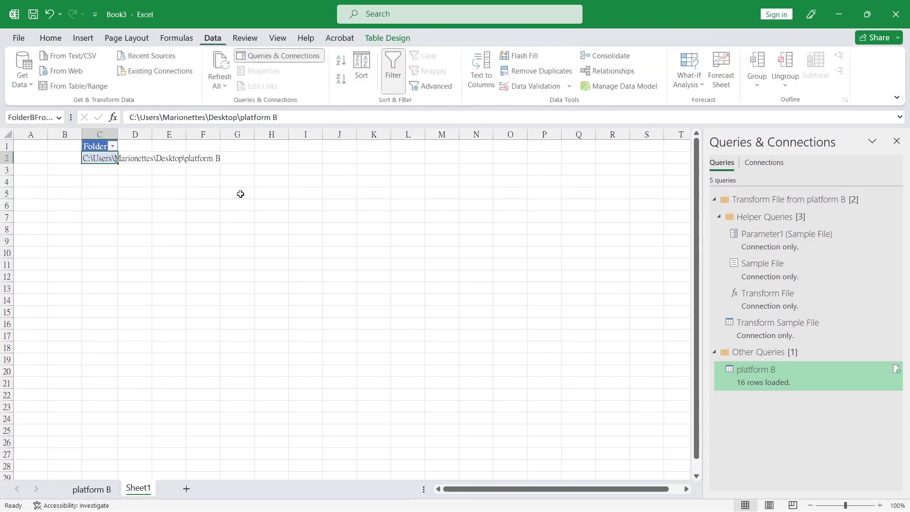
pyautogui.click(70, 86)
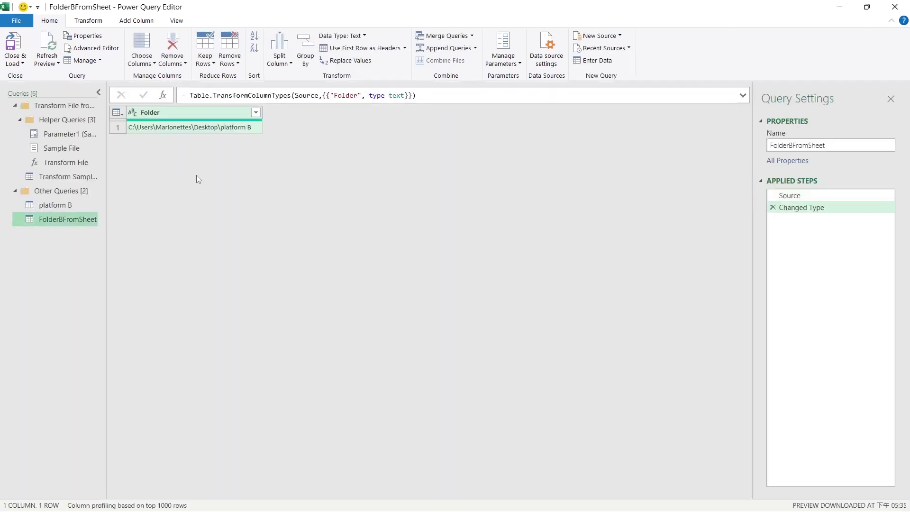
pyautogui.rightClick(188, 131)
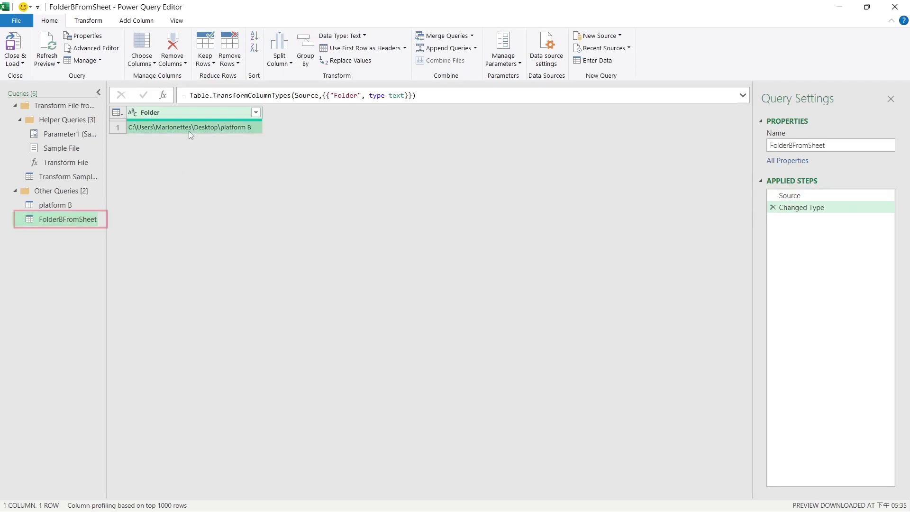
pyautogui.click(226, 180)
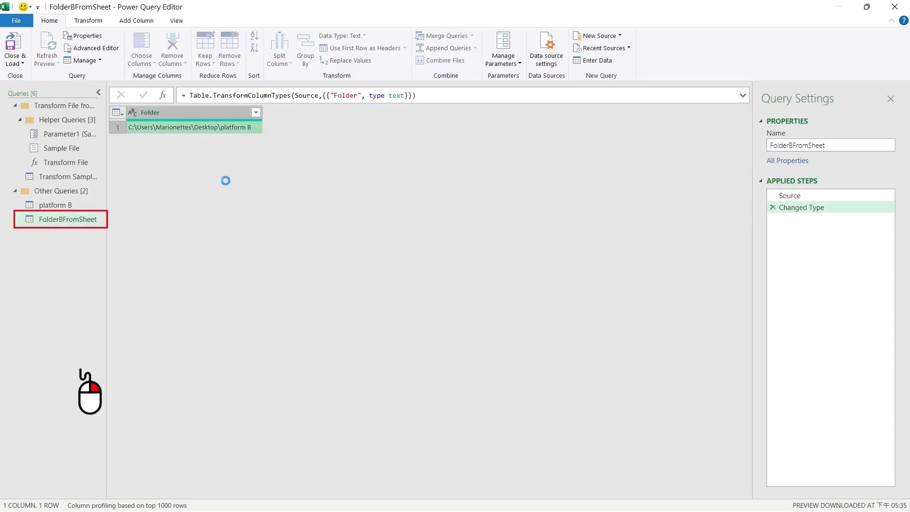
pyautogui.doubleClick(47, 219)
pyautogui.hotkey('ctrl', 'c')
pyautogui.click(73, 258)
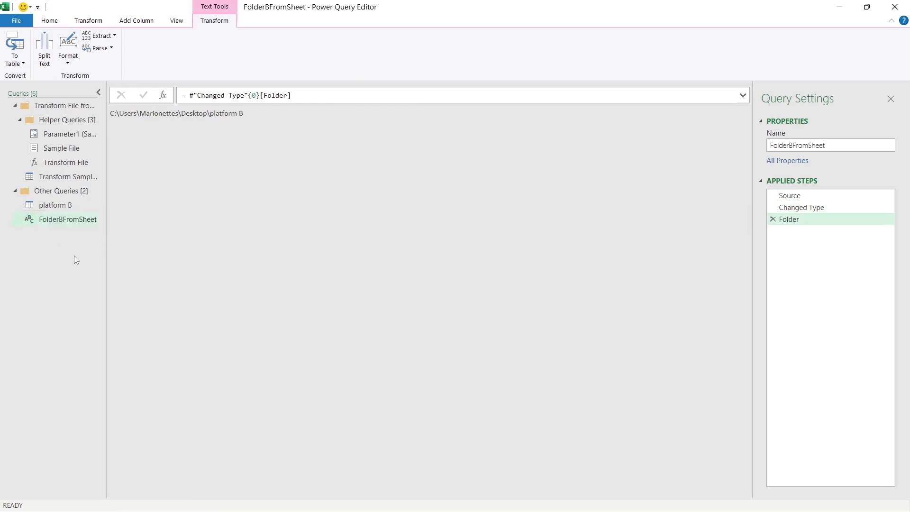
pyautogui.click(59, 206)
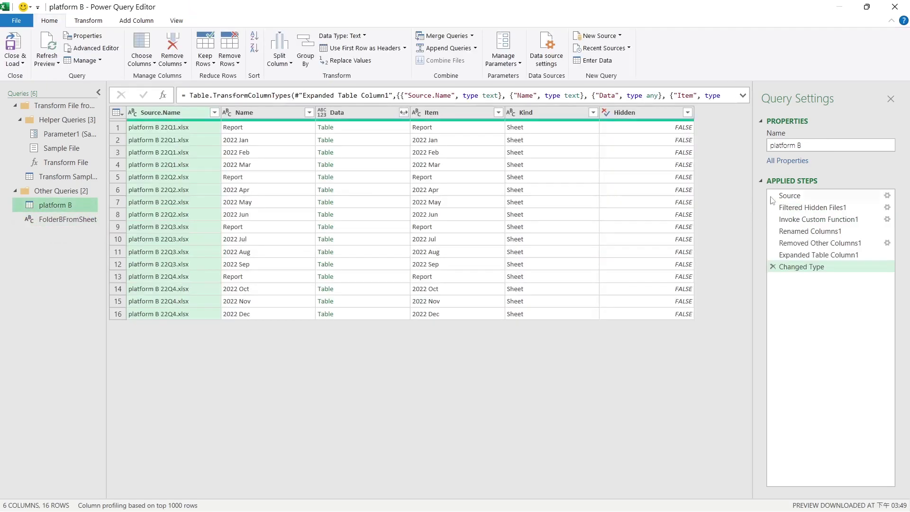
# Change platform B's Source formula to Folder.Files(FolderBFromSheet) in place of the hard-coded path.
pyautogui.click(789, 195)
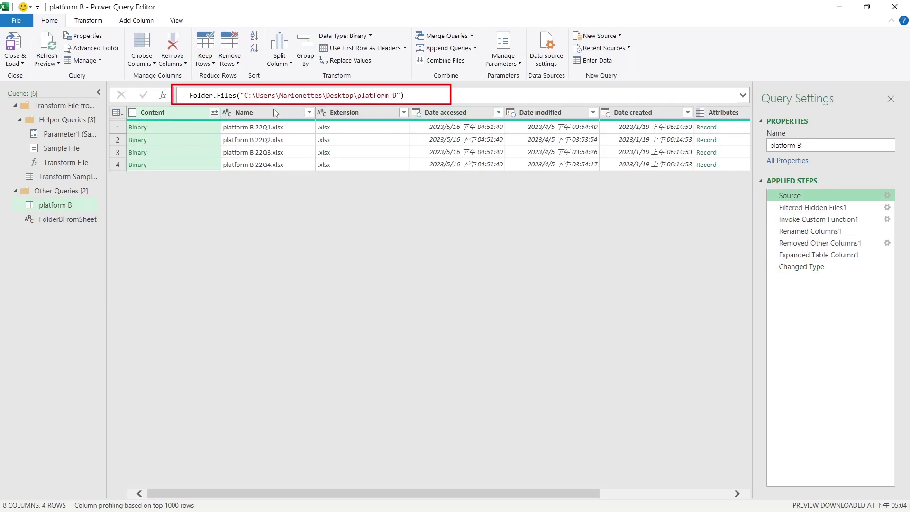
pyautogui.moveTo(240, 95); pyautogui.dragTo(401, 95)
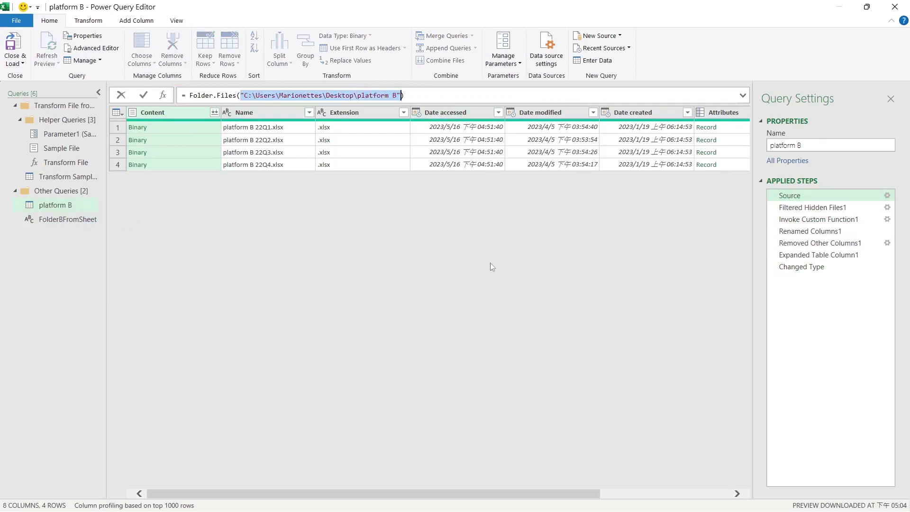
pyautogui.hotkey('ctrl', 'v')
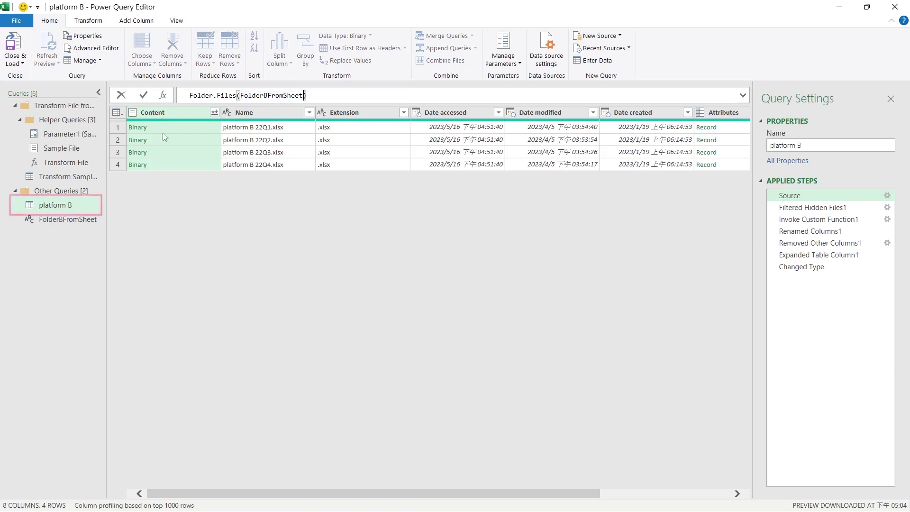
pyautogui.click(144, 95)
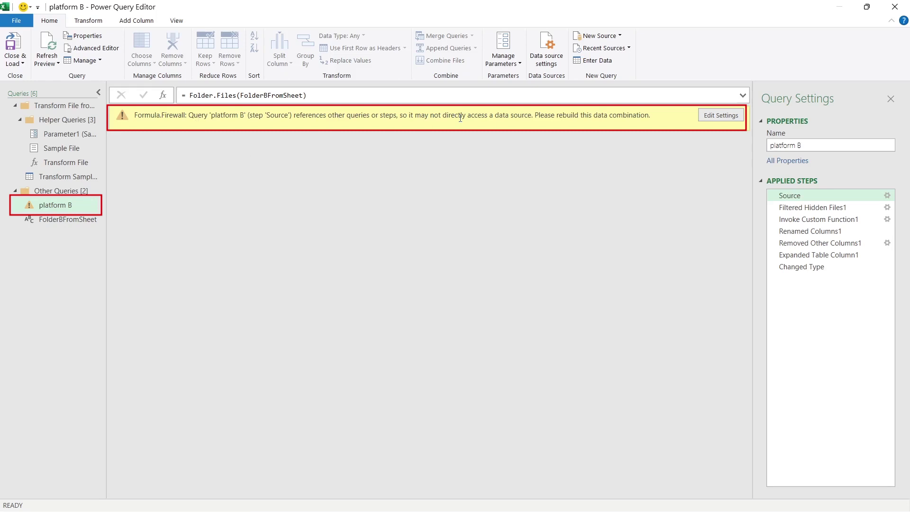
# Dismiss the folder path prompt and set Current Workbook privacy to Ignore the Privacy Levels.
pyautogui.click(720, 116)
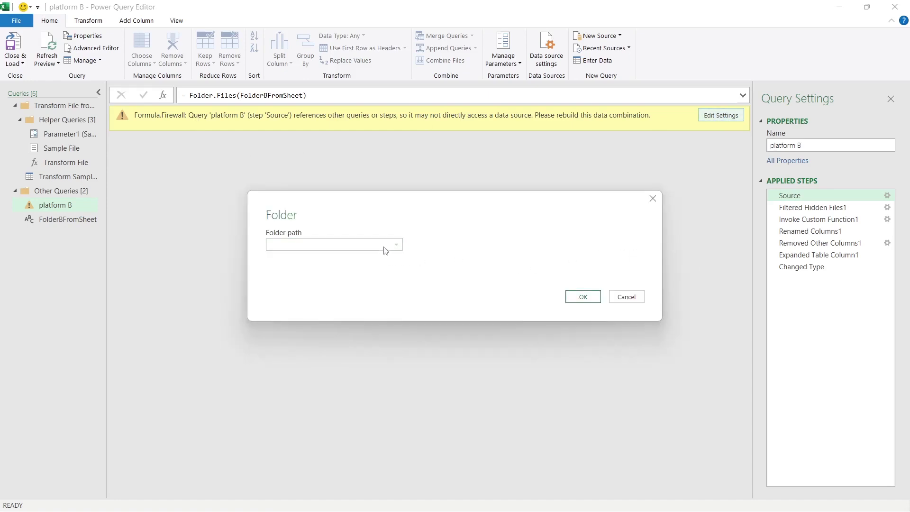
pyautogui.click(623, 297)
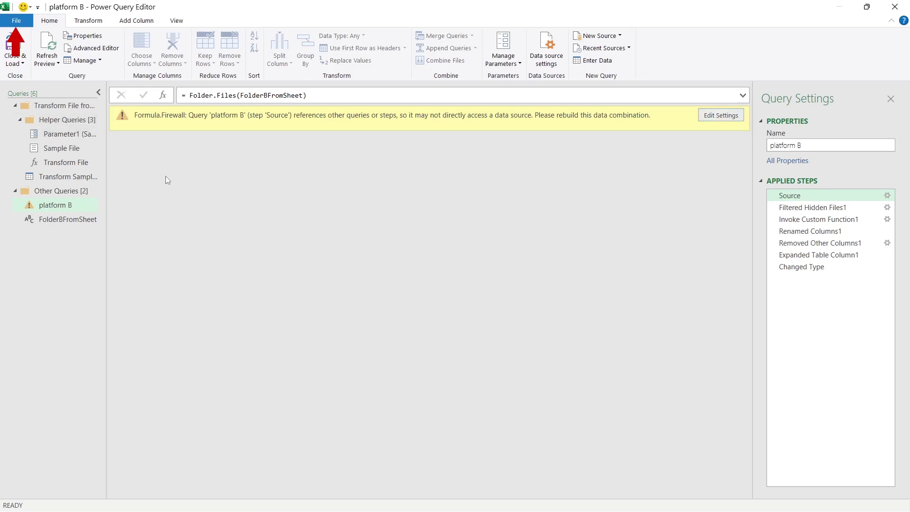
pyautogui.click(16, 20)
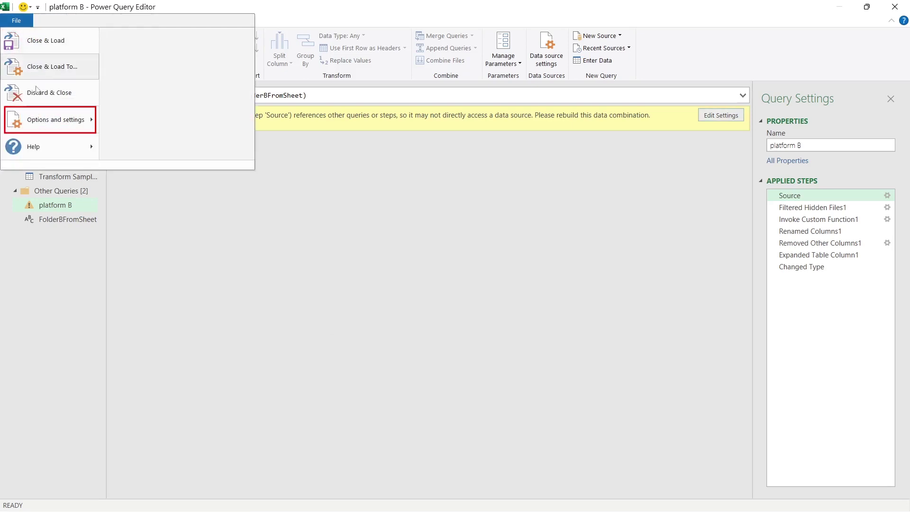
pyautogui.click(39, 128)
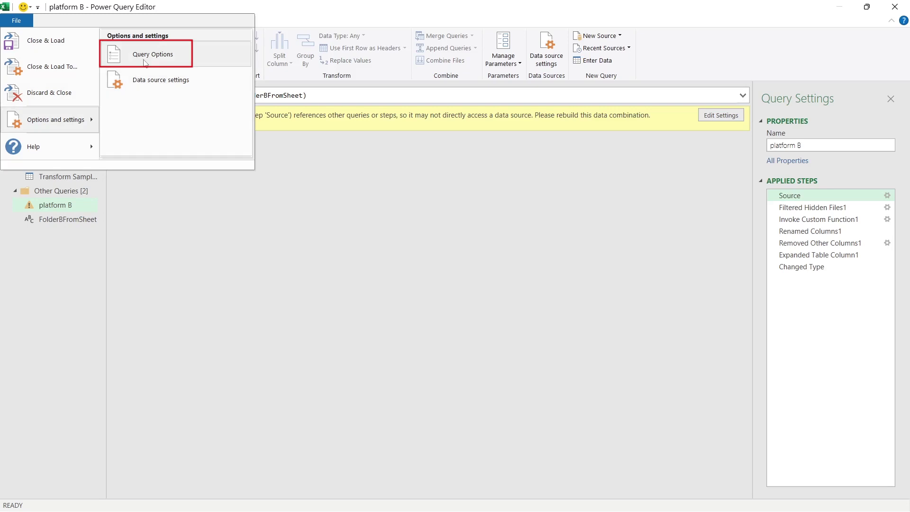
pyautogui.click(251, 234)
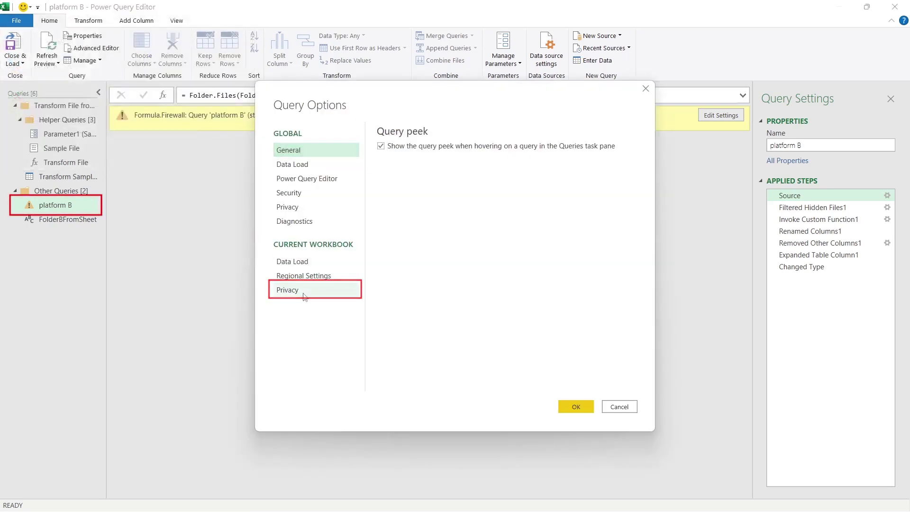
pyautogui.click(303, 292)
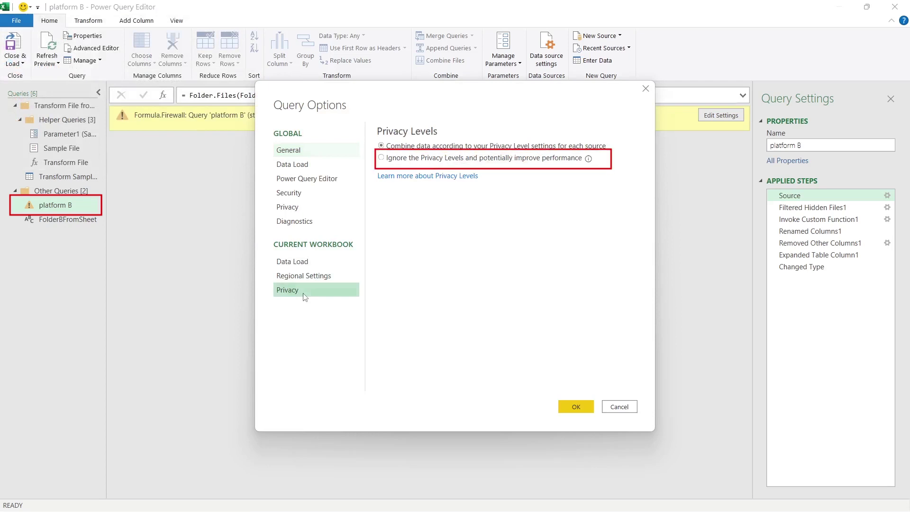
pyautogui.click(381, 158)
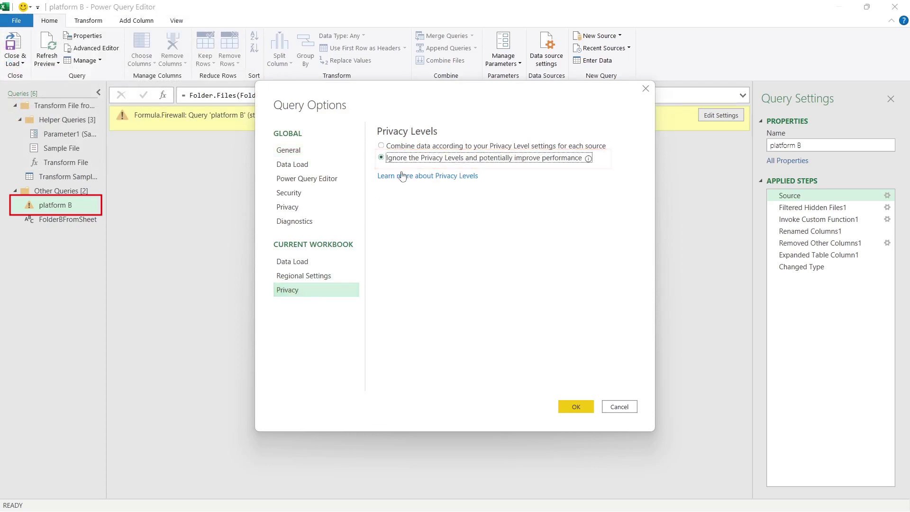
pyautogui.click(573, 407)
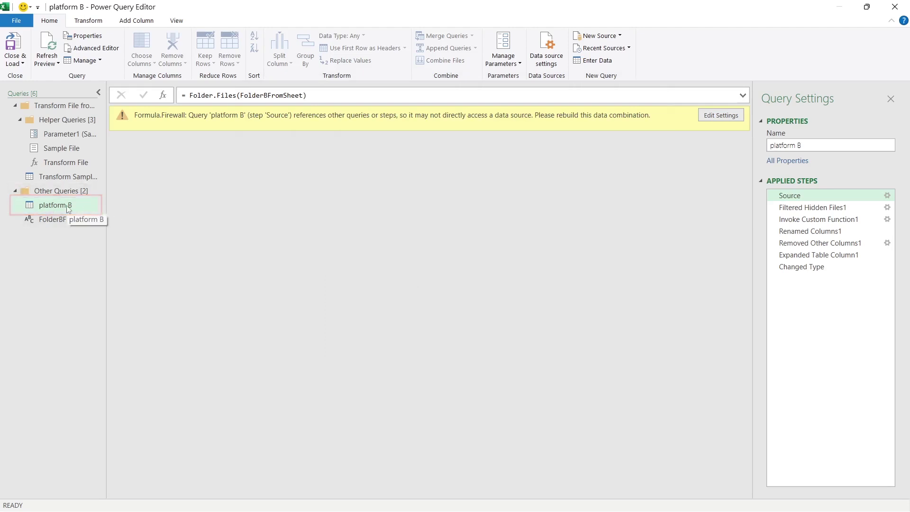
# Replace the fixed folder path in Sample File's Source formula with FolderBFromSheet.
pyautogui.click(67, 147)
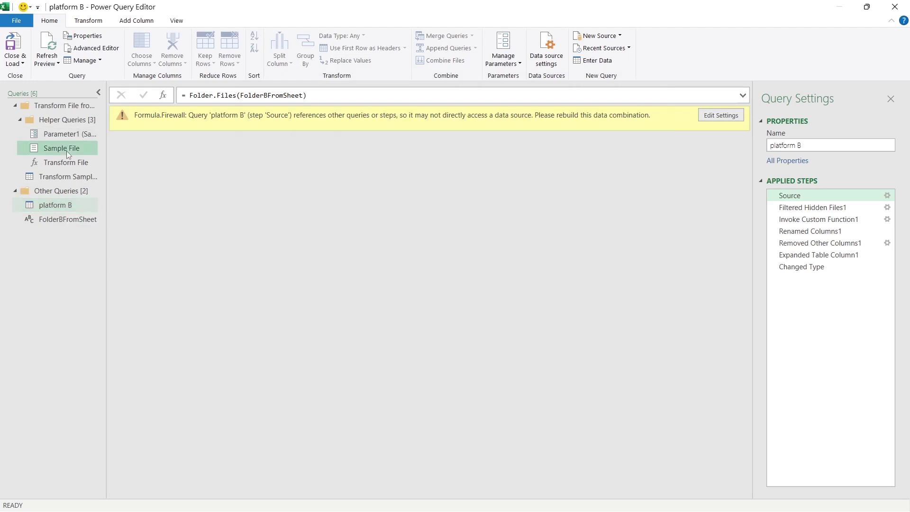
pyautogui.click(789, 196)
pyautogui.moveTo(242, 95); pyautogui.dragTo(404, 95)
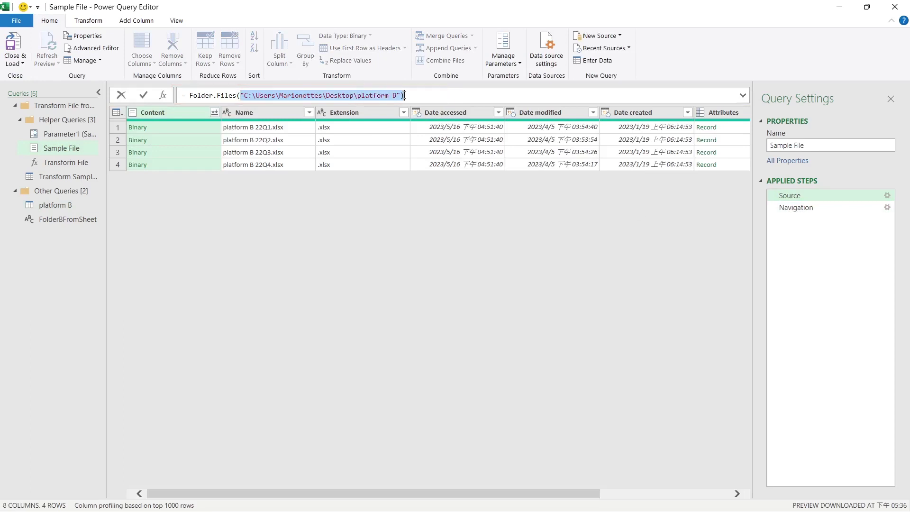
pyautogui.write('FolderBFromSheet')
pyautogui.click(144, 95)
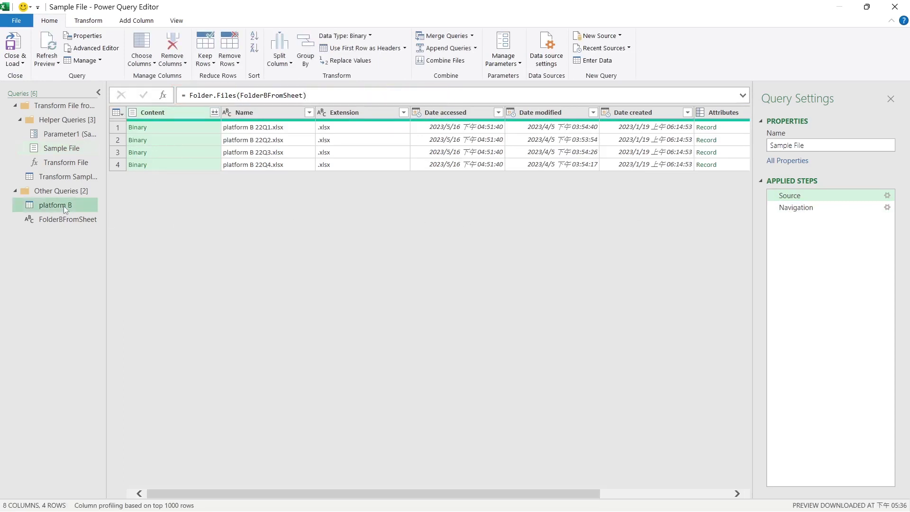
# Confirm platform B now returns its data, then close and load the queries to Excel.
pyautogui.click(64, 206)
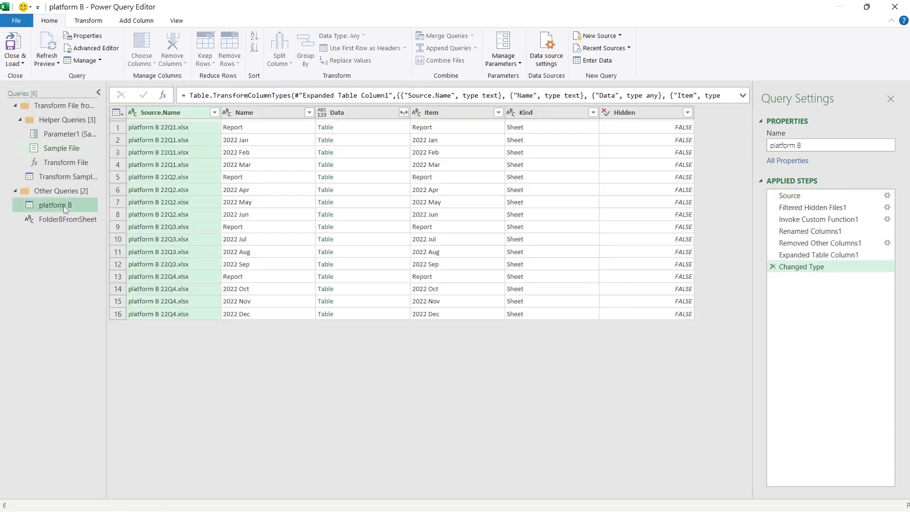
pyautogui.click(70, 146)
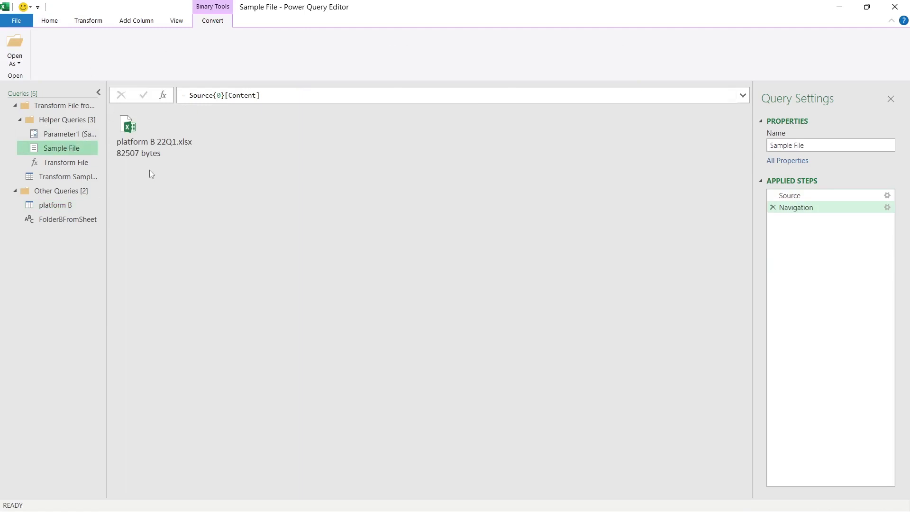
pyautogui.click(42, 25)
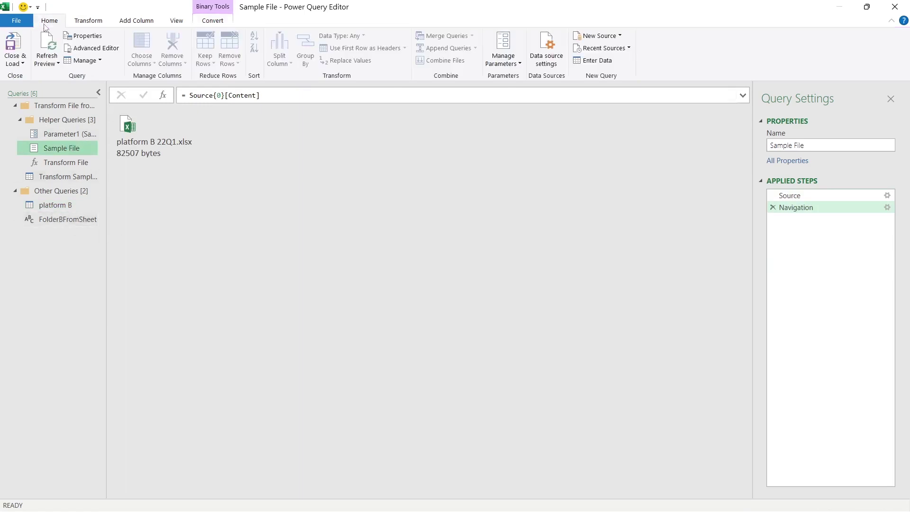
pyautogui.click(15, 45)
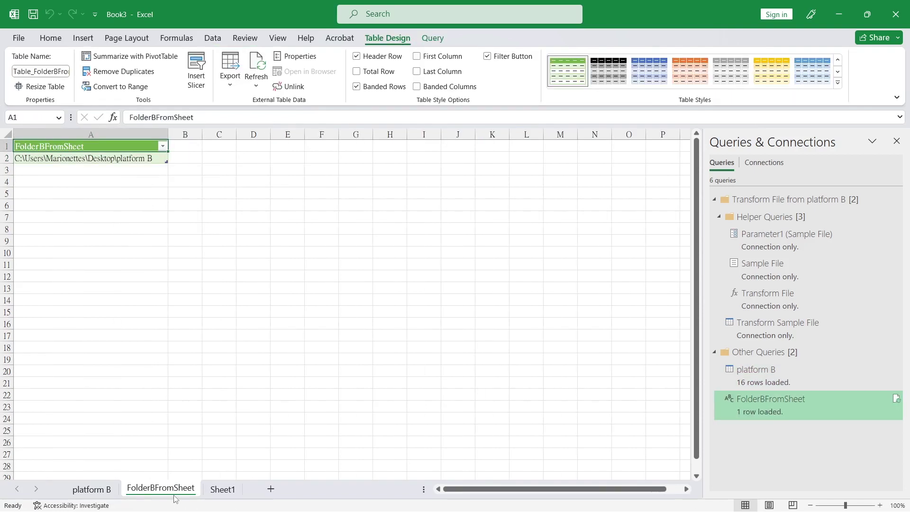
# Load FolderBFromSheet as Only Create Connection, accepting the data-loss warning.
pyautogui.rightClick(750, 410)
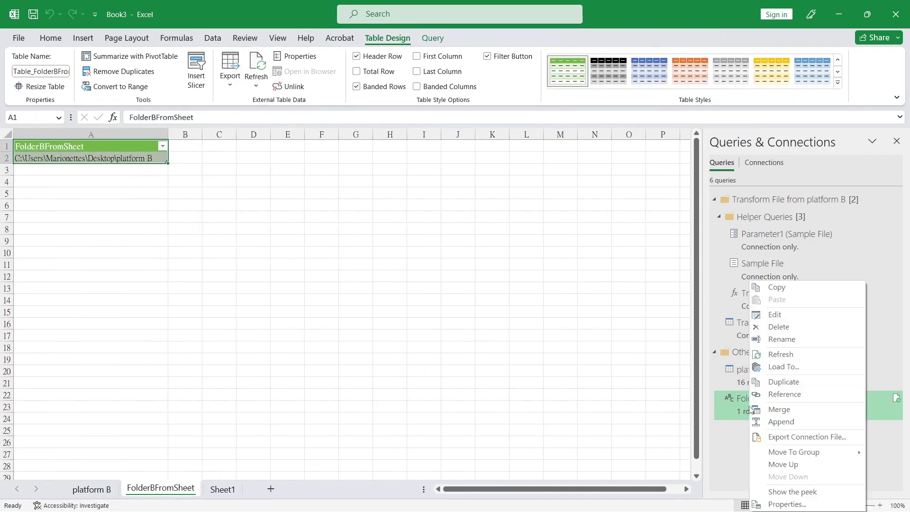
pyautogui.click(794, 371)
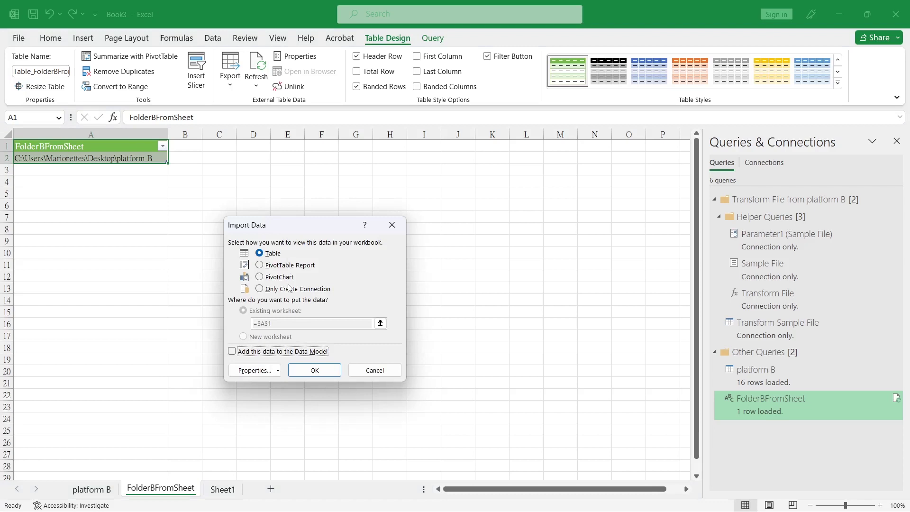
pyautogui.click(289, 289)
pyautogui.click(314, 370)
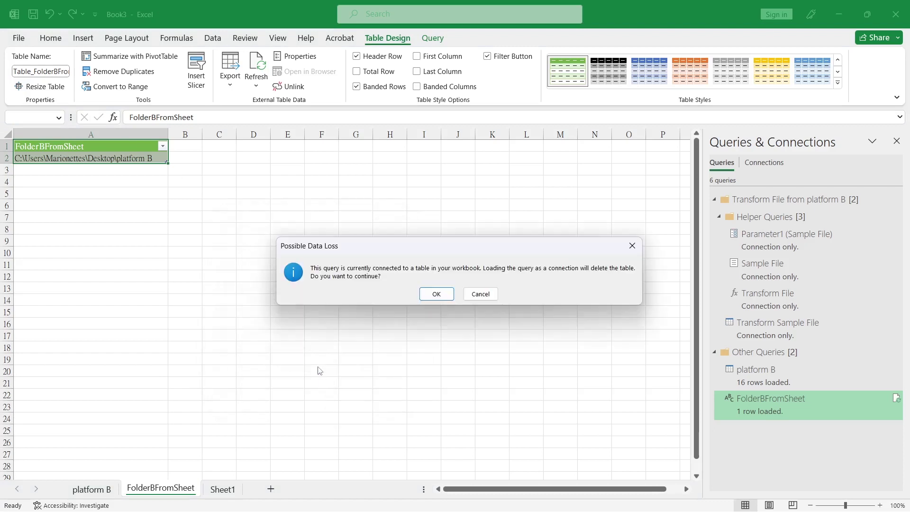
pyautogui.click(433, 294)
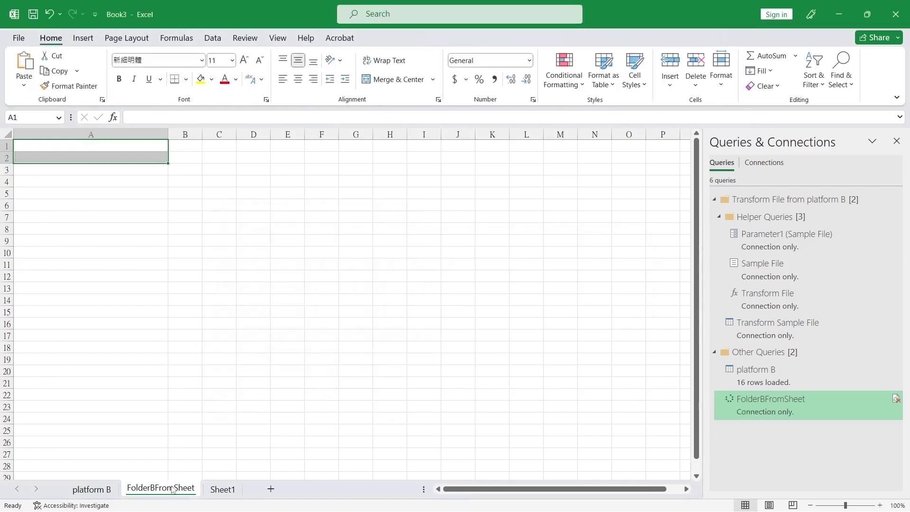
# Delete the now empty FolderBFromSheet sheet.
pyautogui.rightClick(175, 488)
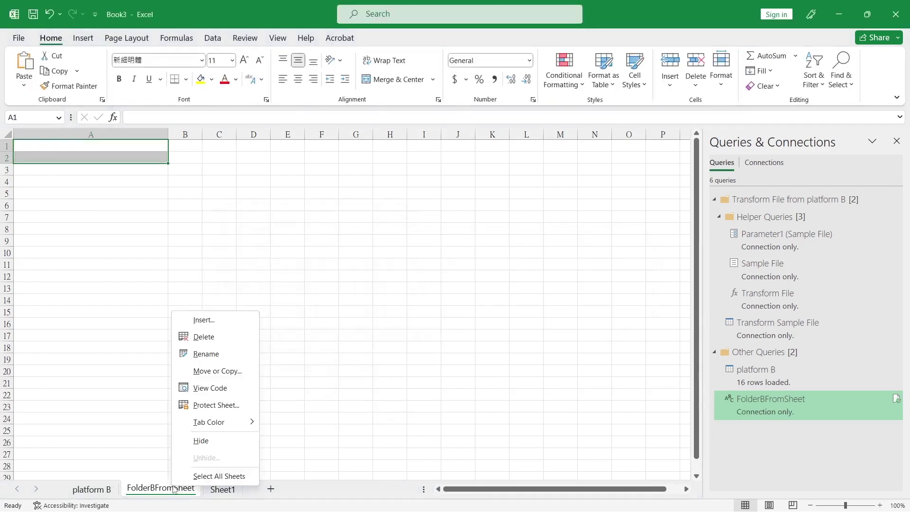
pyautogui.click(209, 337)
pyautogui.click(443, 294)
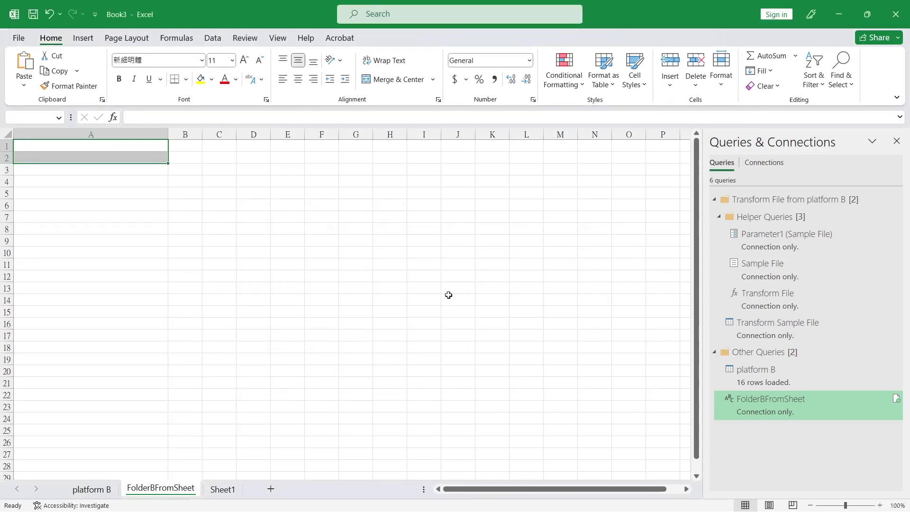
# Click empty cells on Sheet1 away from the Folder table.
pyautogui.click(168, 350)
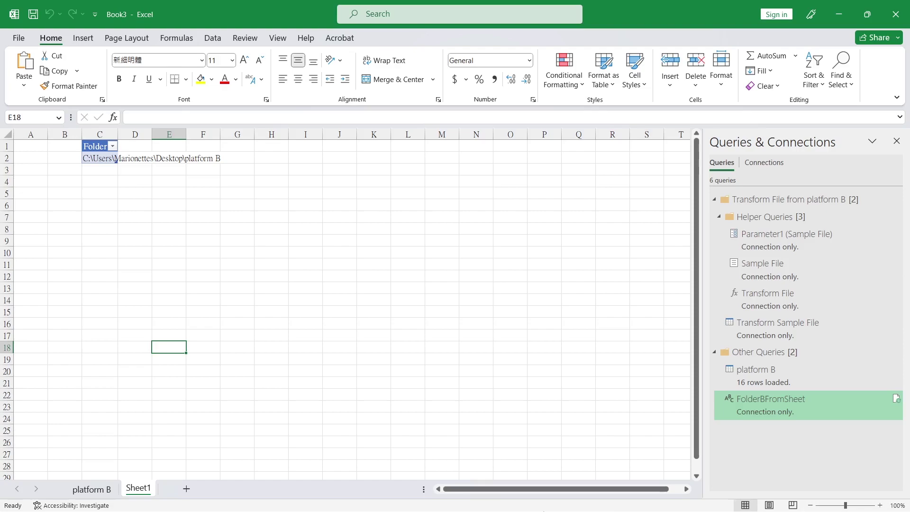
pyautogui.click(558, 407)
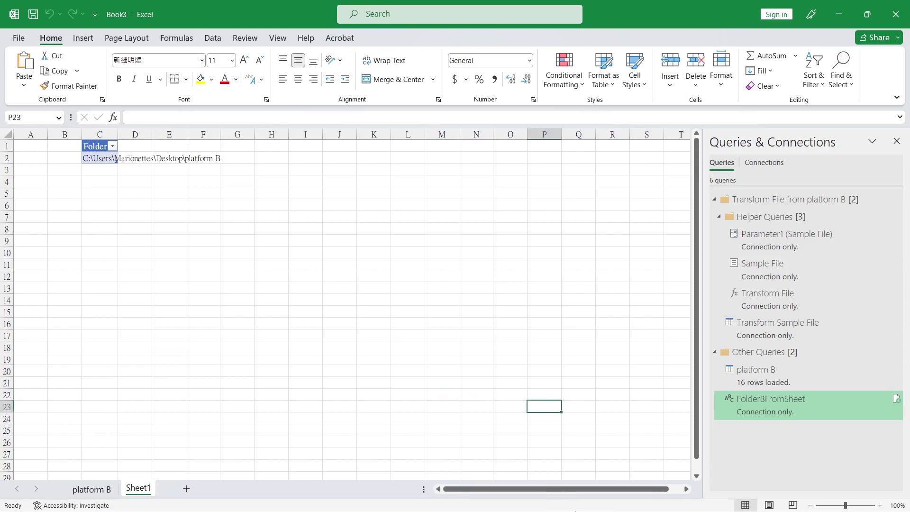